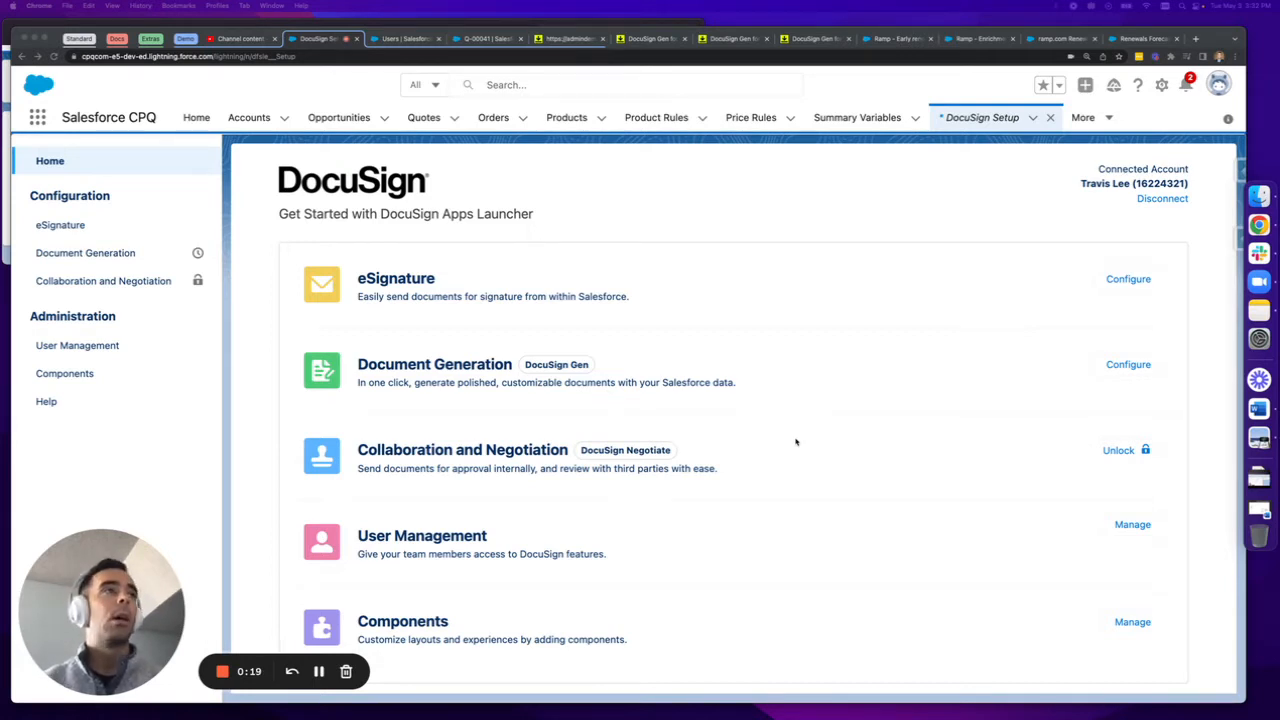
Open User Management from the DocuSign Apps Launcher setup page
scroll(796, 442, down, 1)
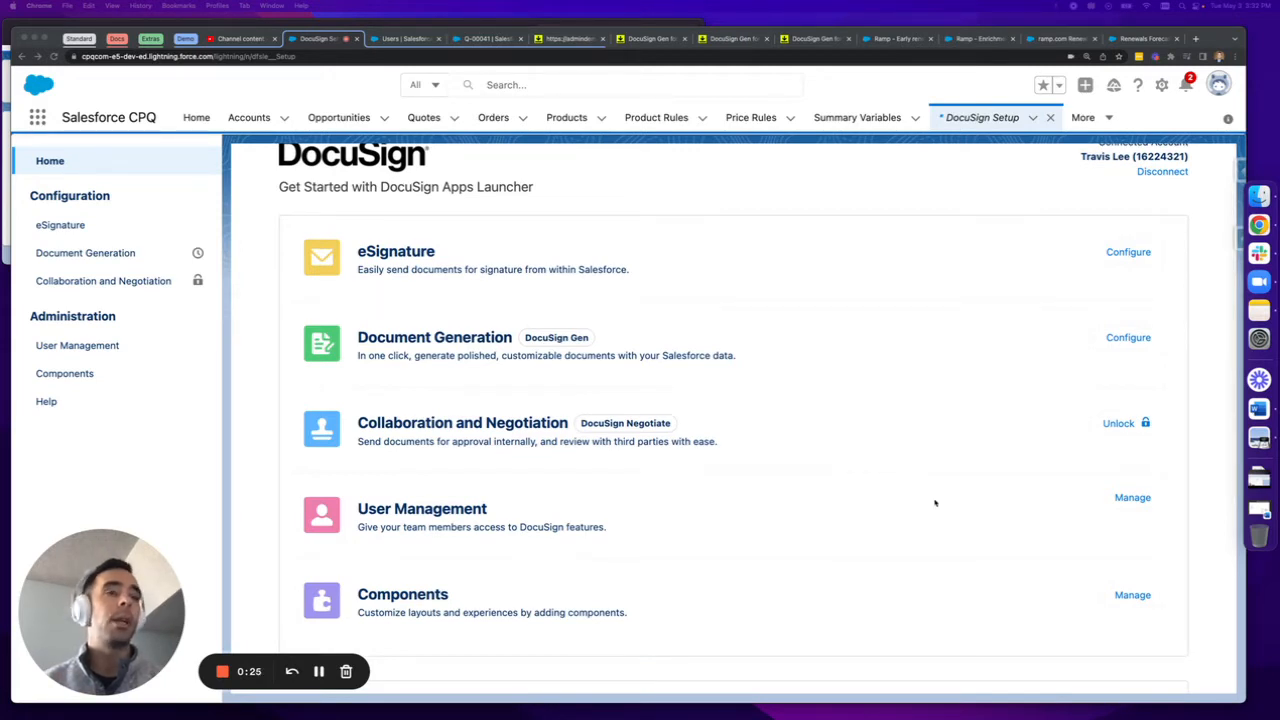
scroll(815, 475, down, 3)
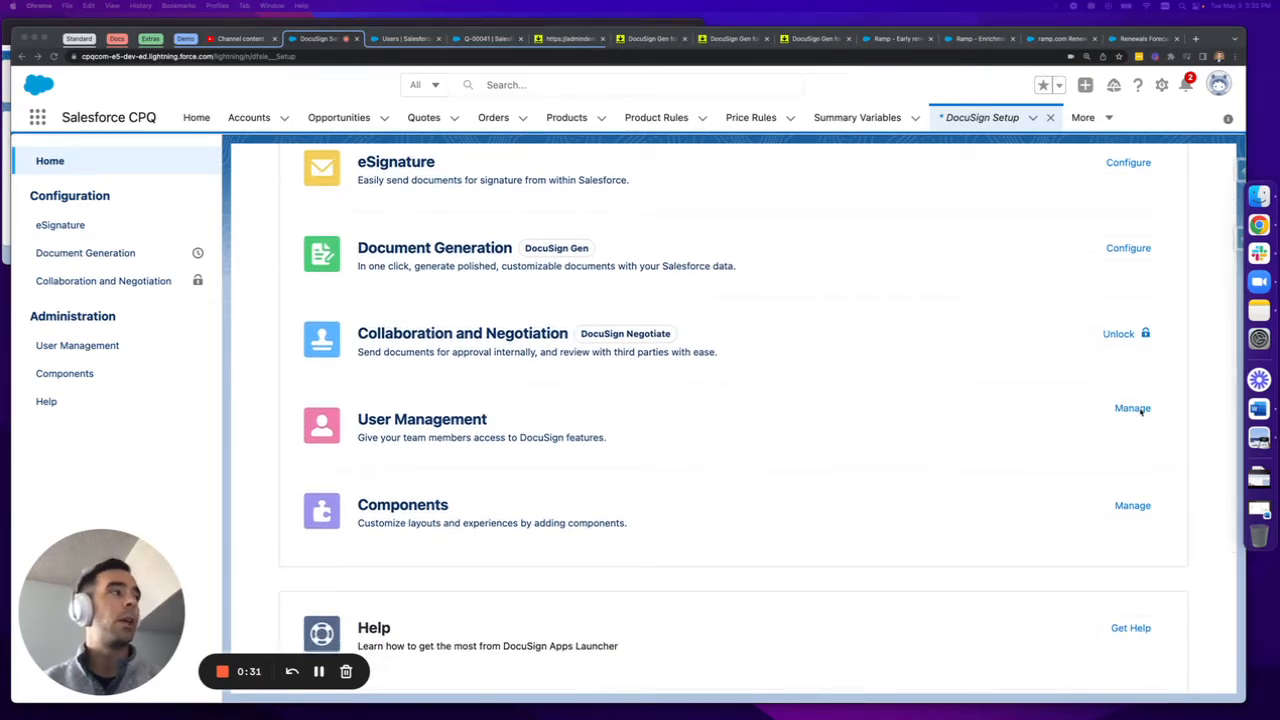
click(1123, 410)
click(1123, 410)
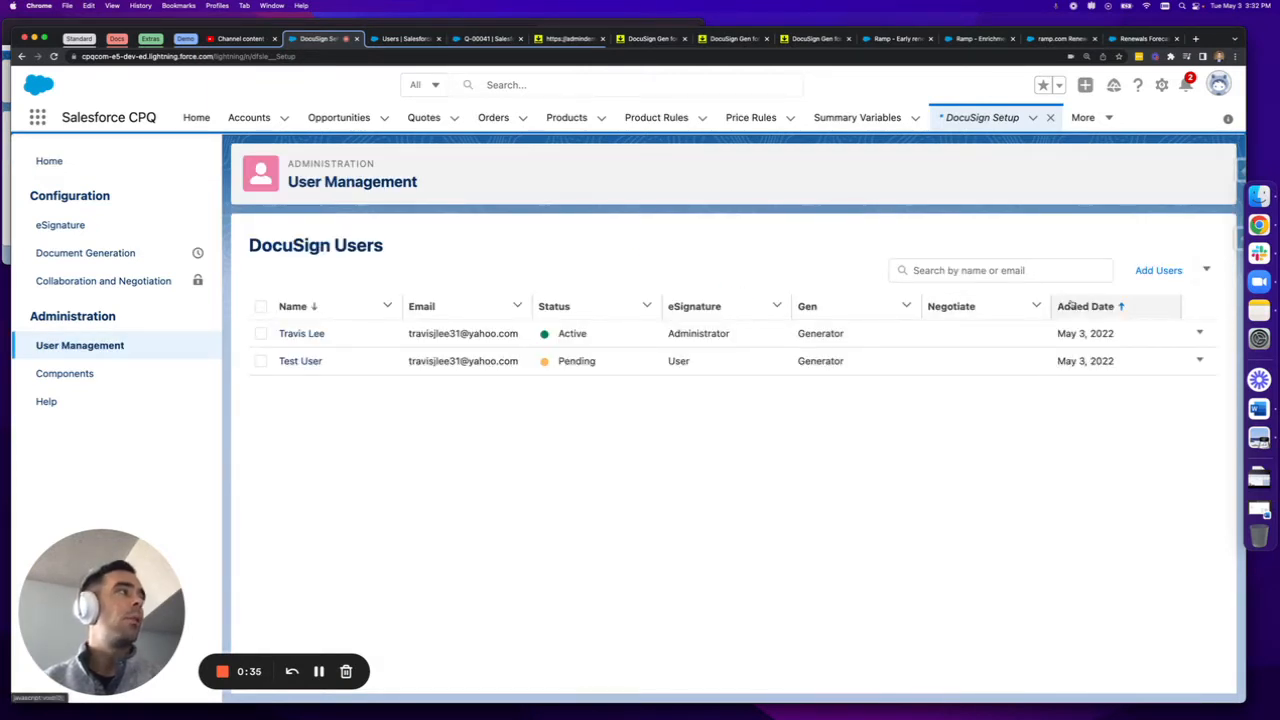
Start adding a DocuSign user by searching for "integ", selecting the Integration User and continuing to the permissions
click(1158, 270)
click(700, 328)
text(inter)
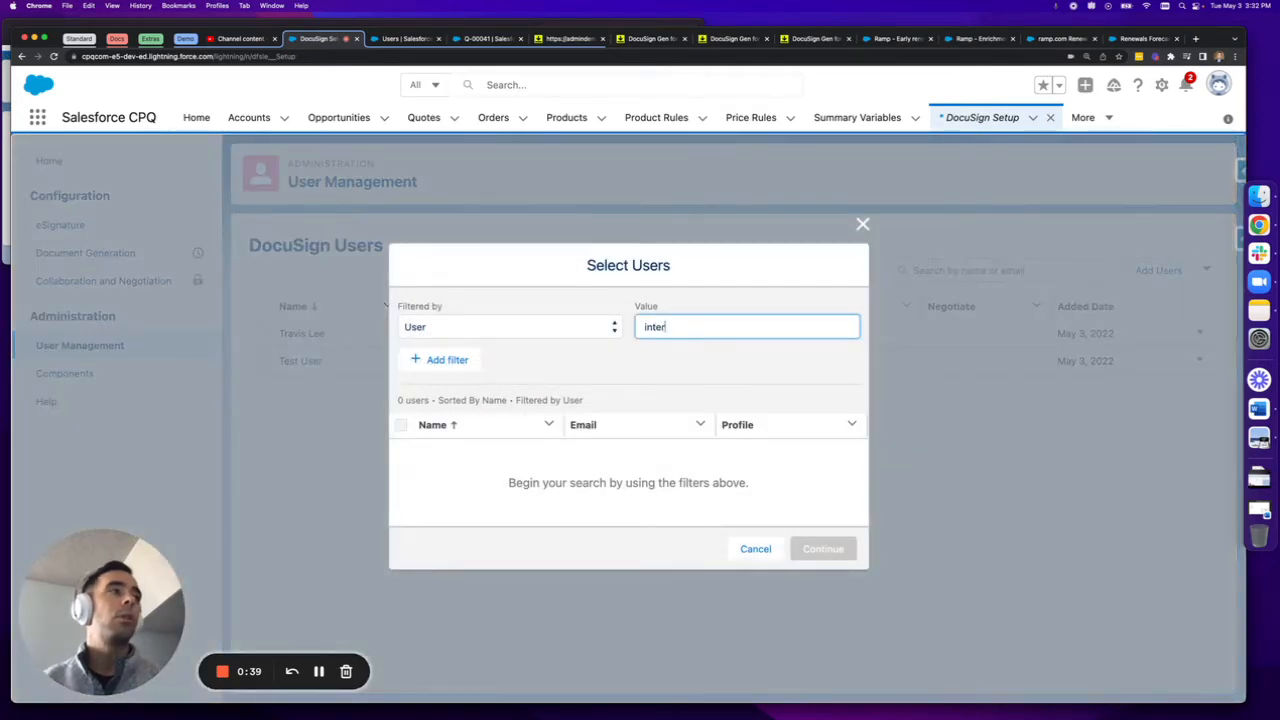
key(BackSpace)
text(g)
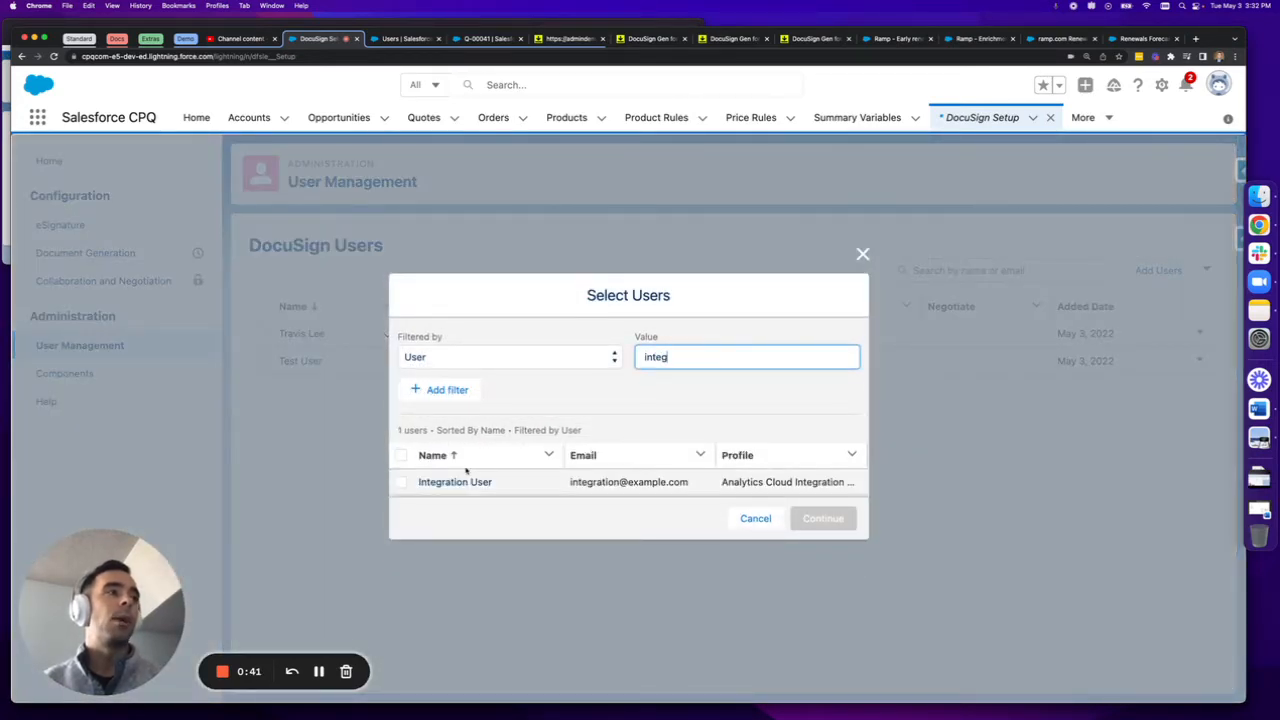
click(402, 484)
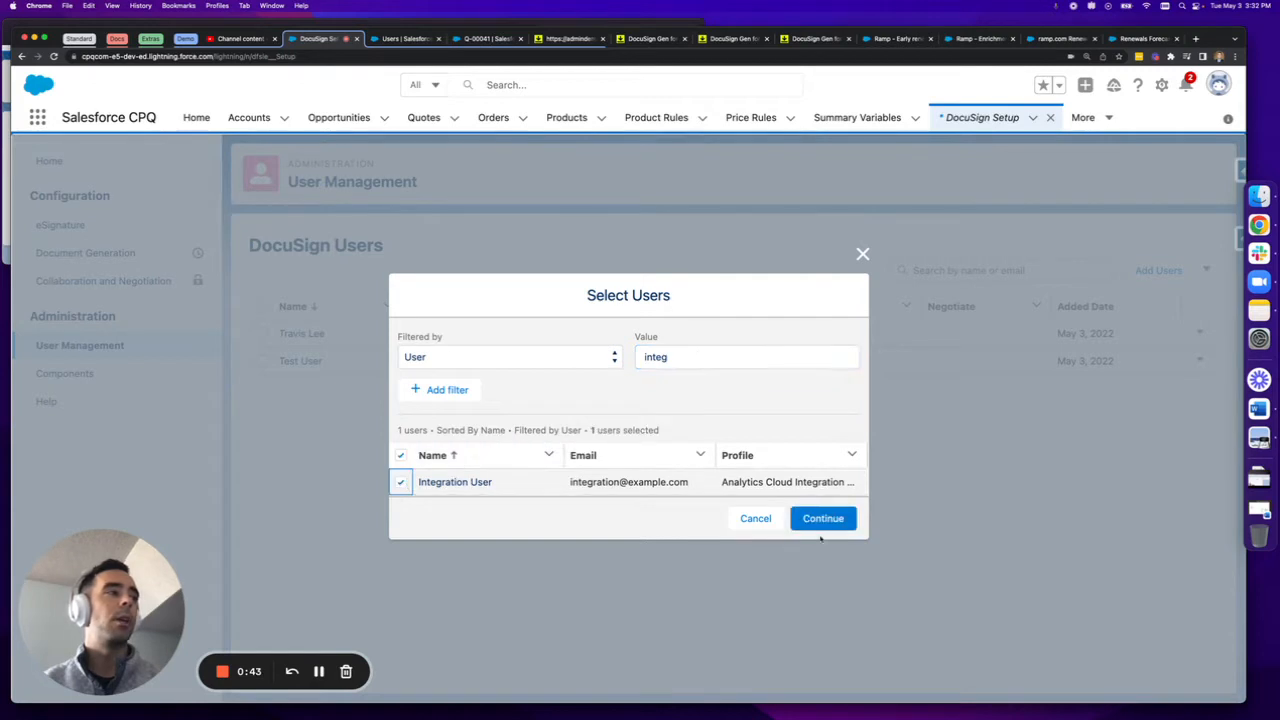
click(823, 520)
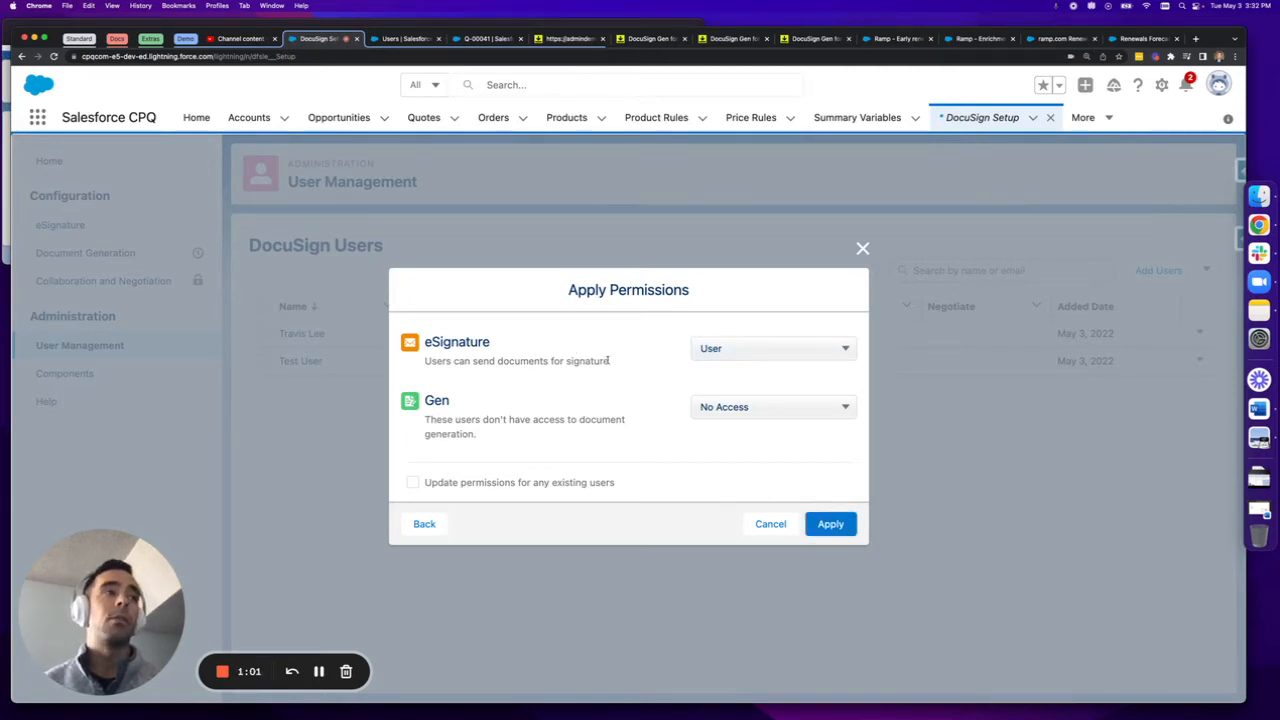
Choose User for eSignature and Generator for Gen, enable updating permissions for existing users, and cancel adding the user
drag(609, 362, 425, 360)
click(544, 372)
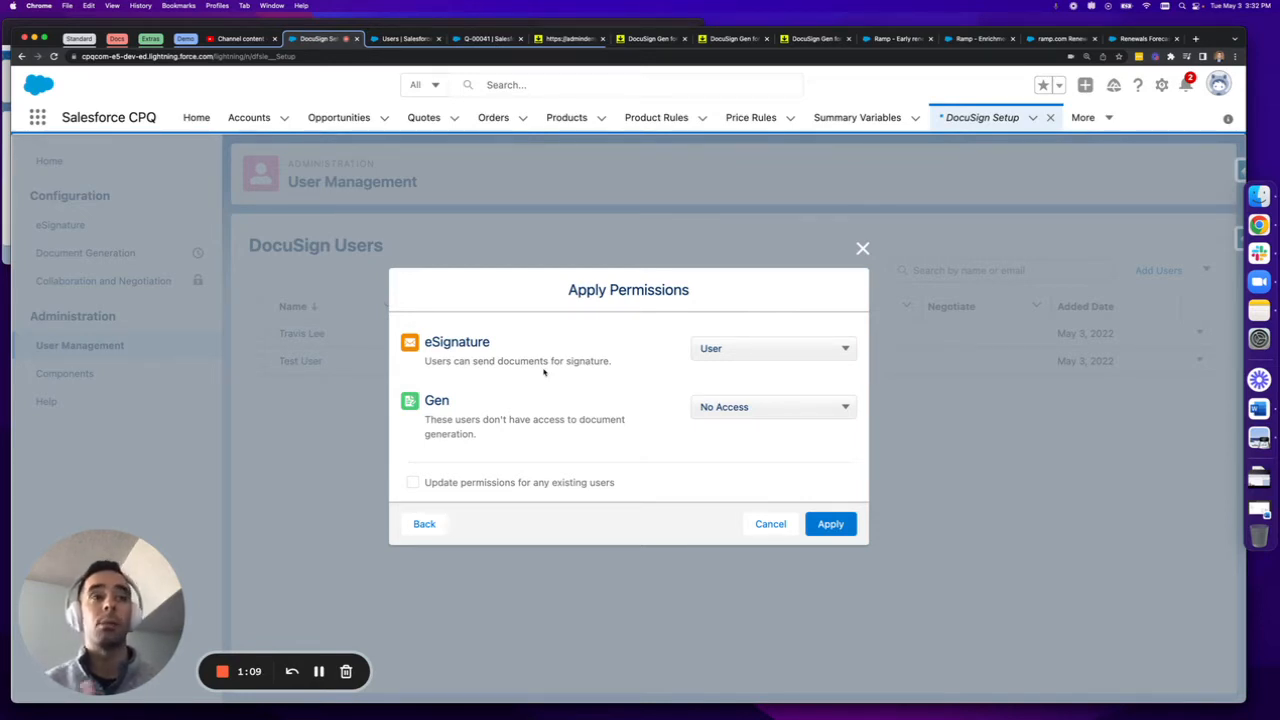
click(747, 347)
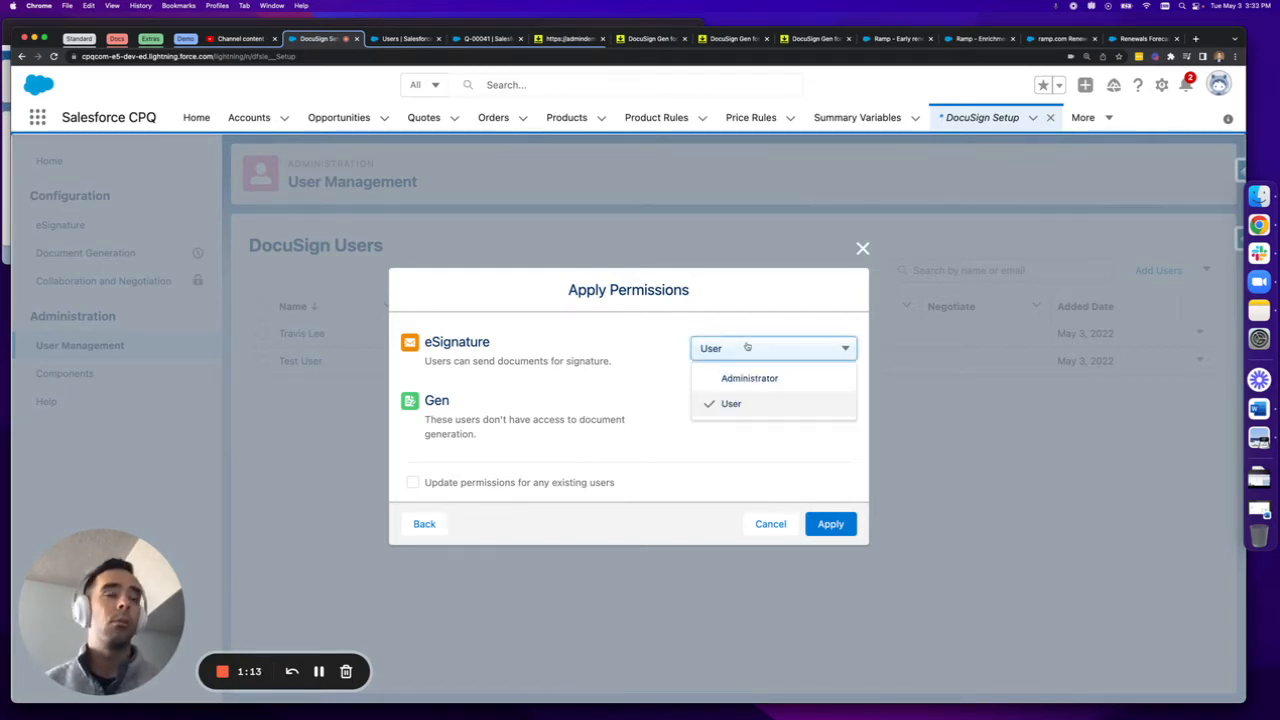
click(735, 403)
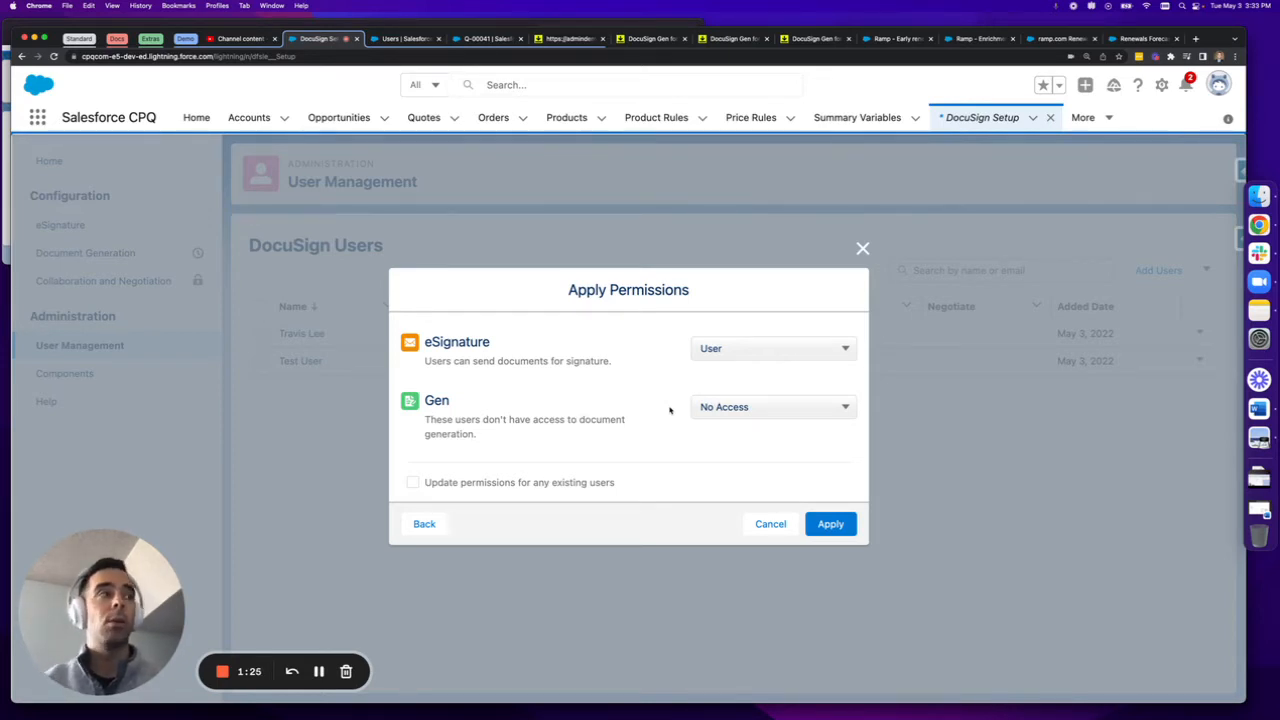
click(718, 410)
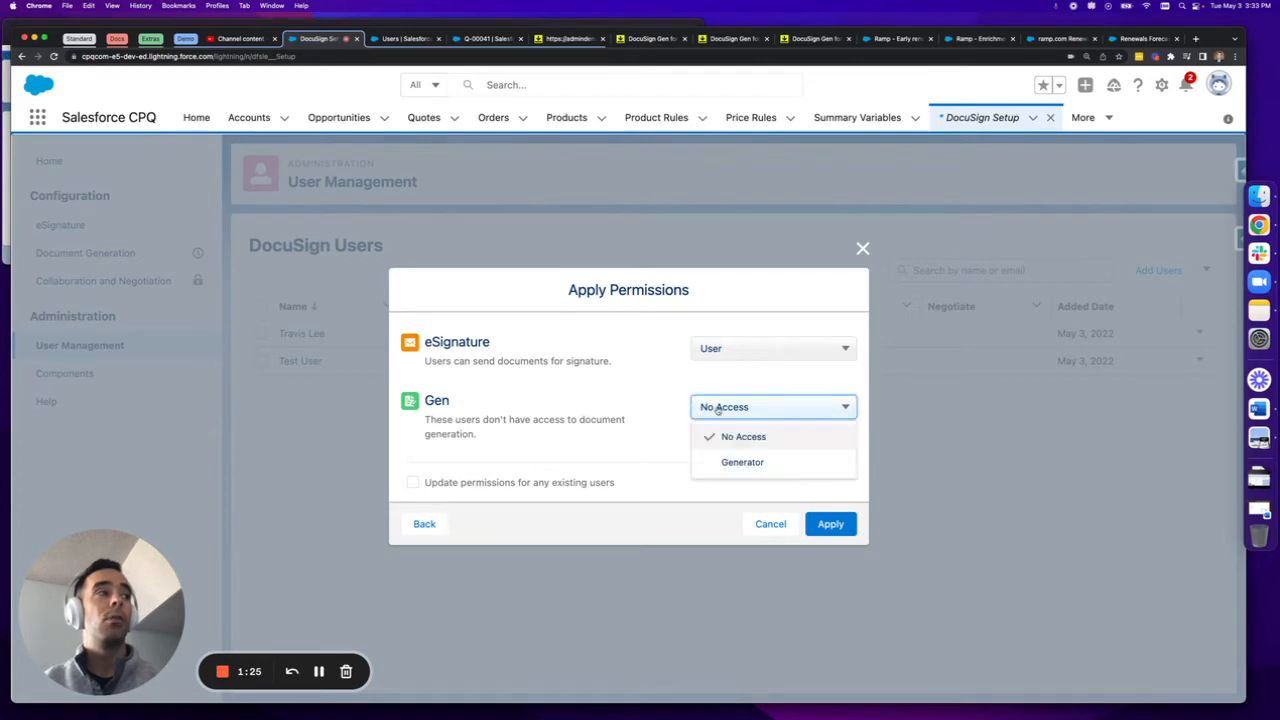
click(727, 460)
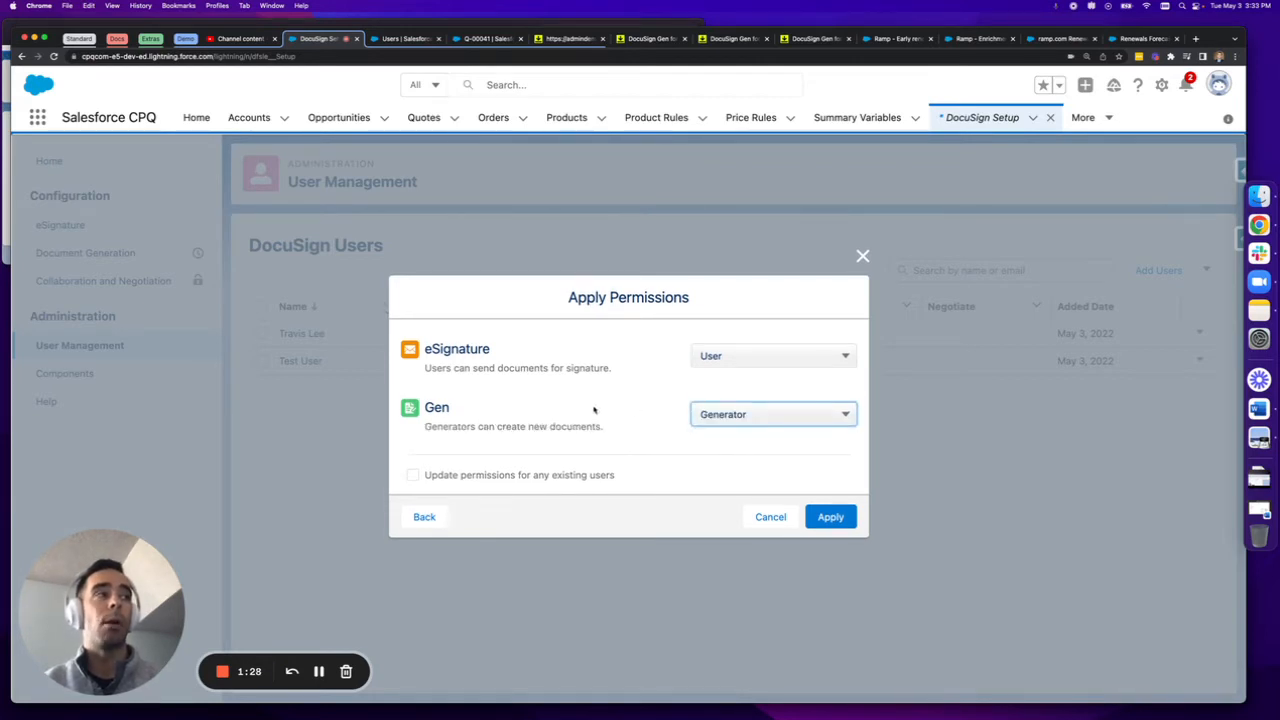
click(413, 476)
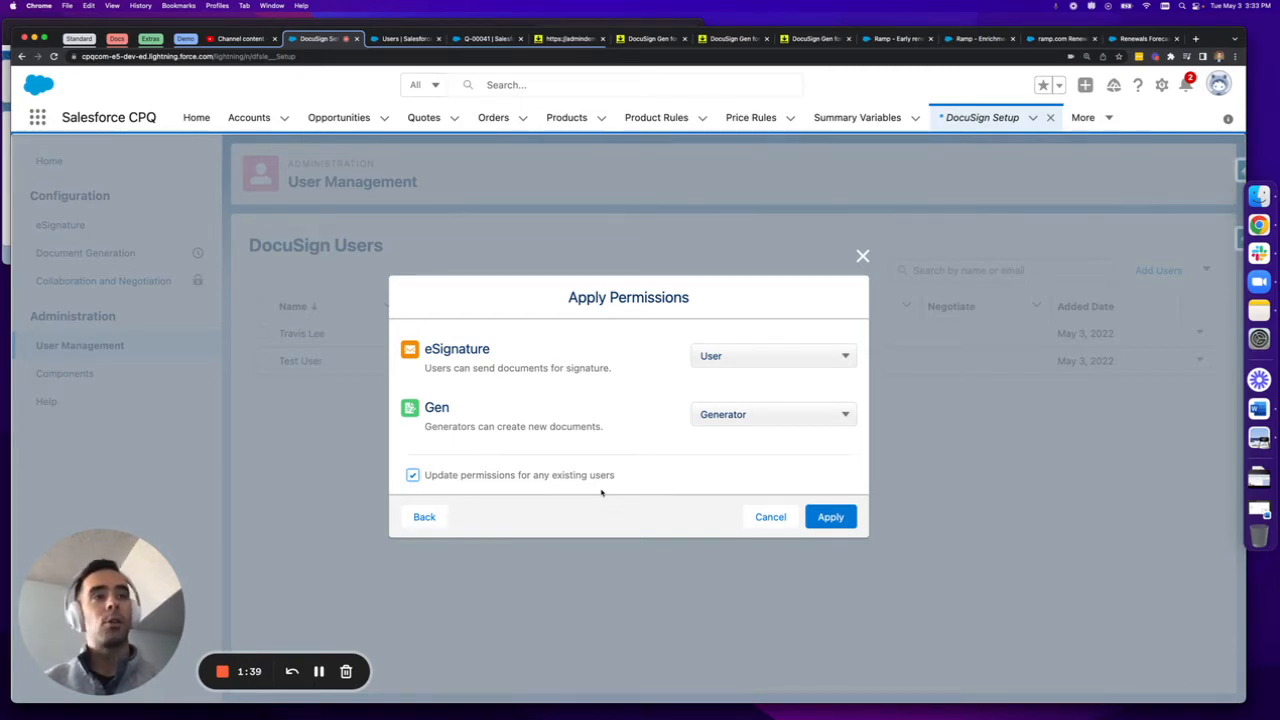
click(770, 516)
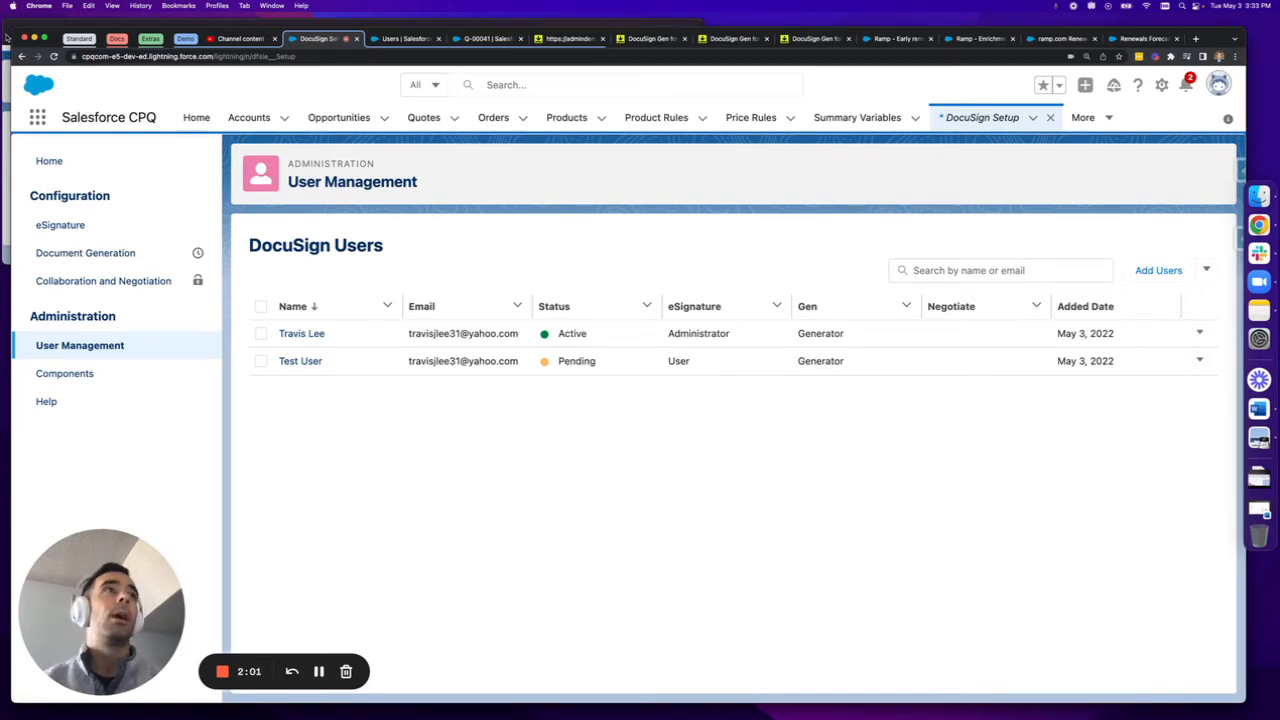
Look at the screenshot of the quote's DocuSign status and examine the test user's permission set assignments in Salesforce Setup
click(6, 36)
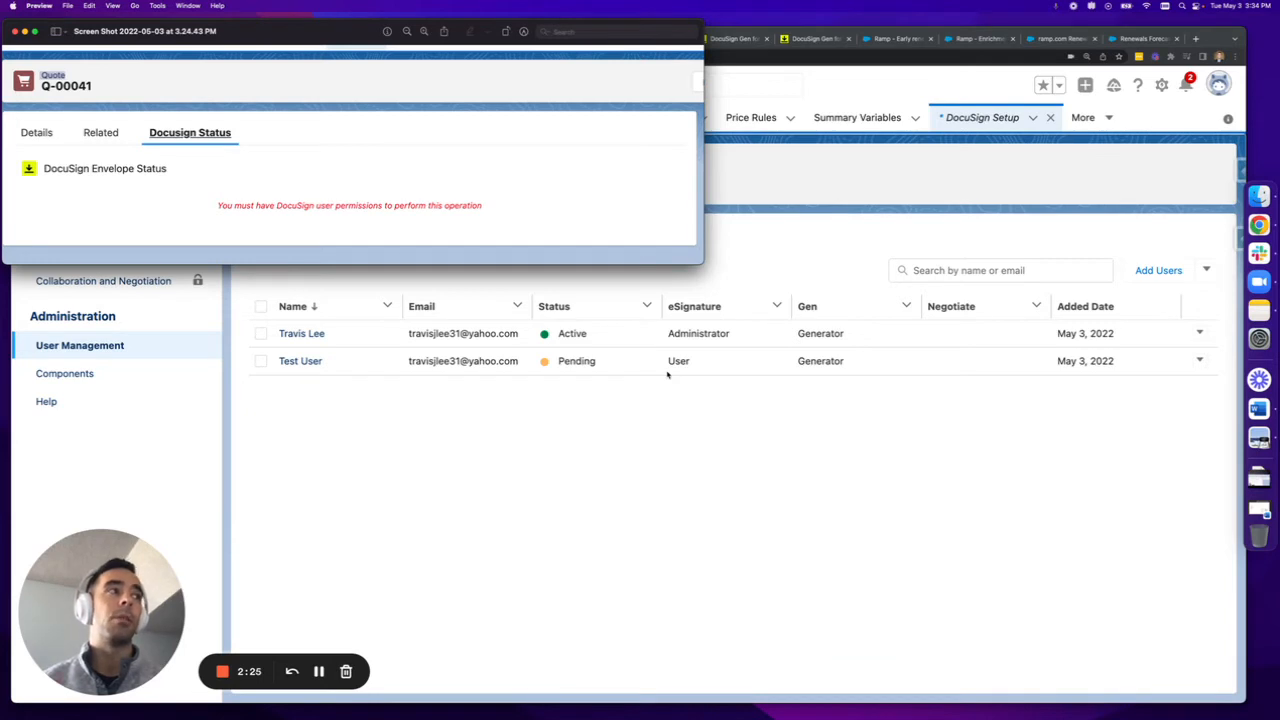
click(672, 487)
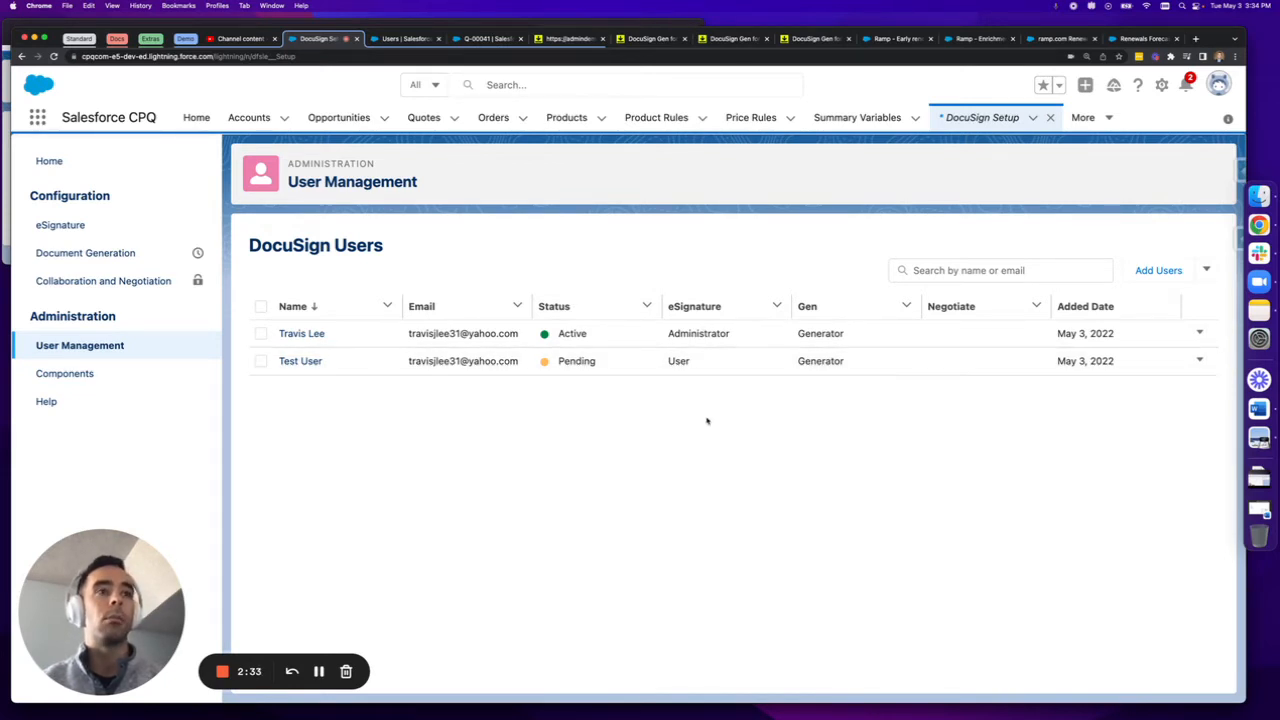
click(388, 40)
scroll(486, 387, down, 5)
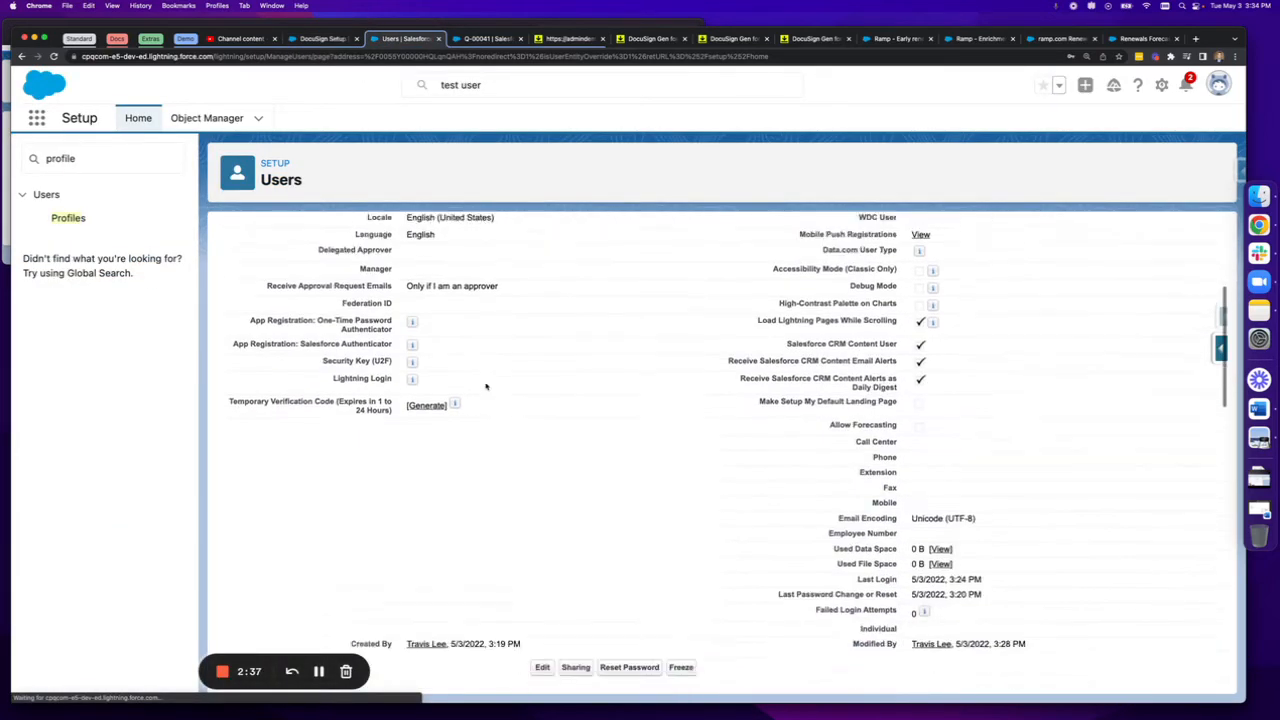
scroll(486, 387, down, 5)
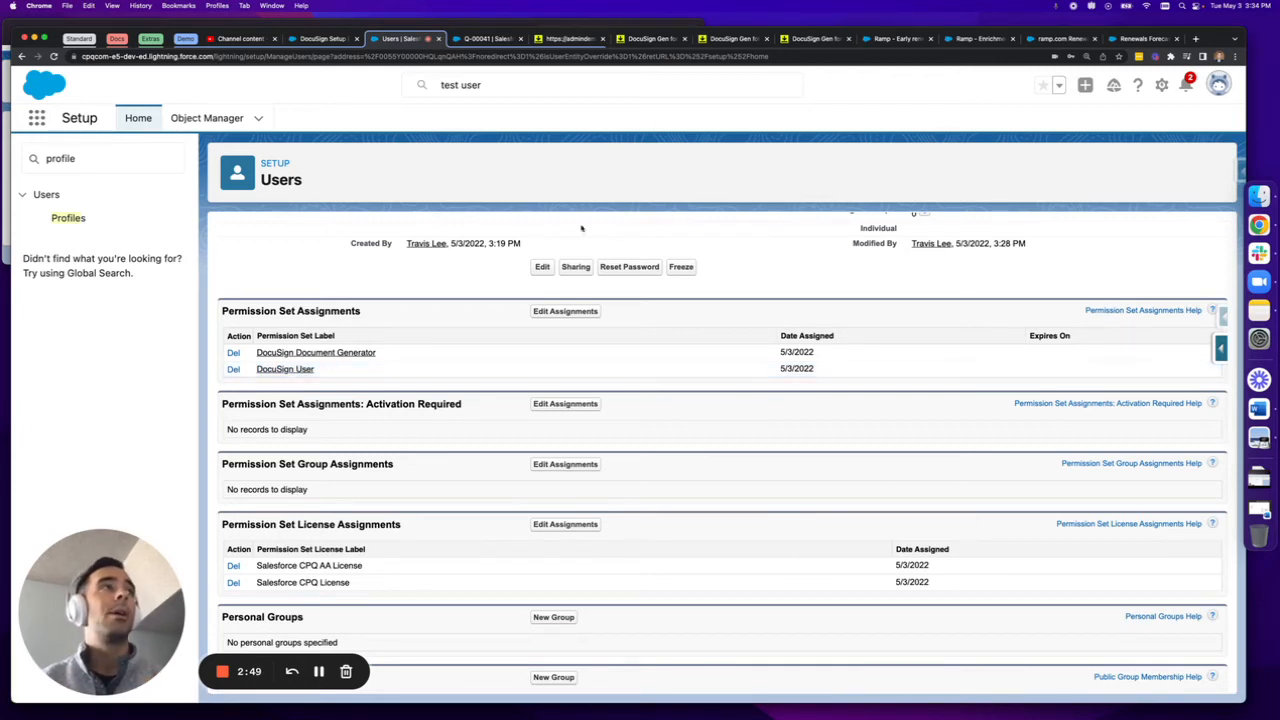
Switch to the DocuSign eSignature admin site and examine its list of users
click(553, 39)
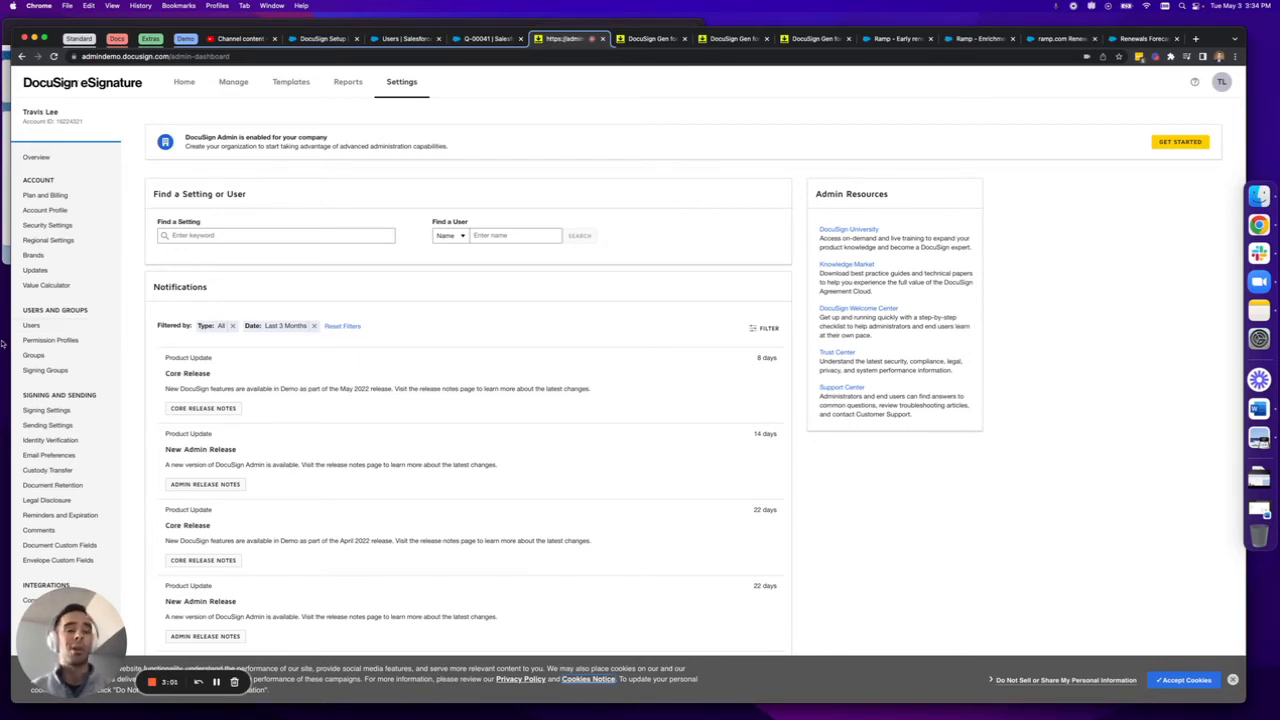
key(super+equal)
key(super+equal)
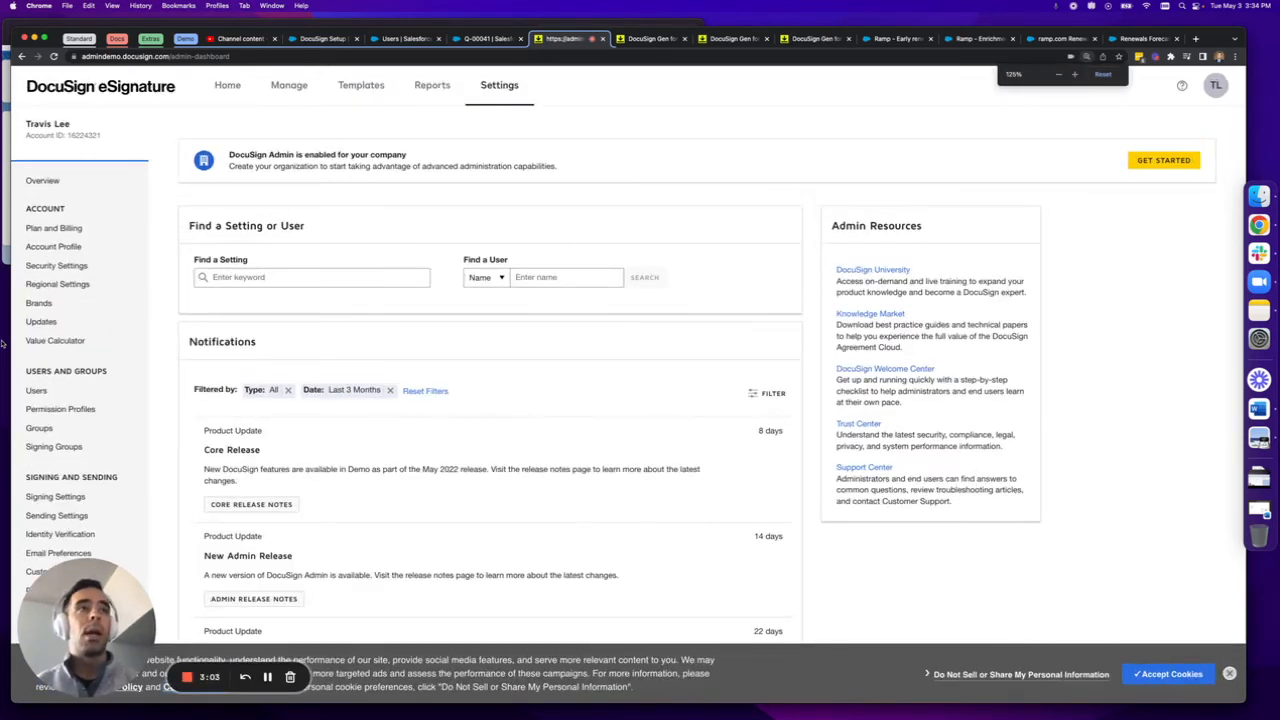
click(100, 390)
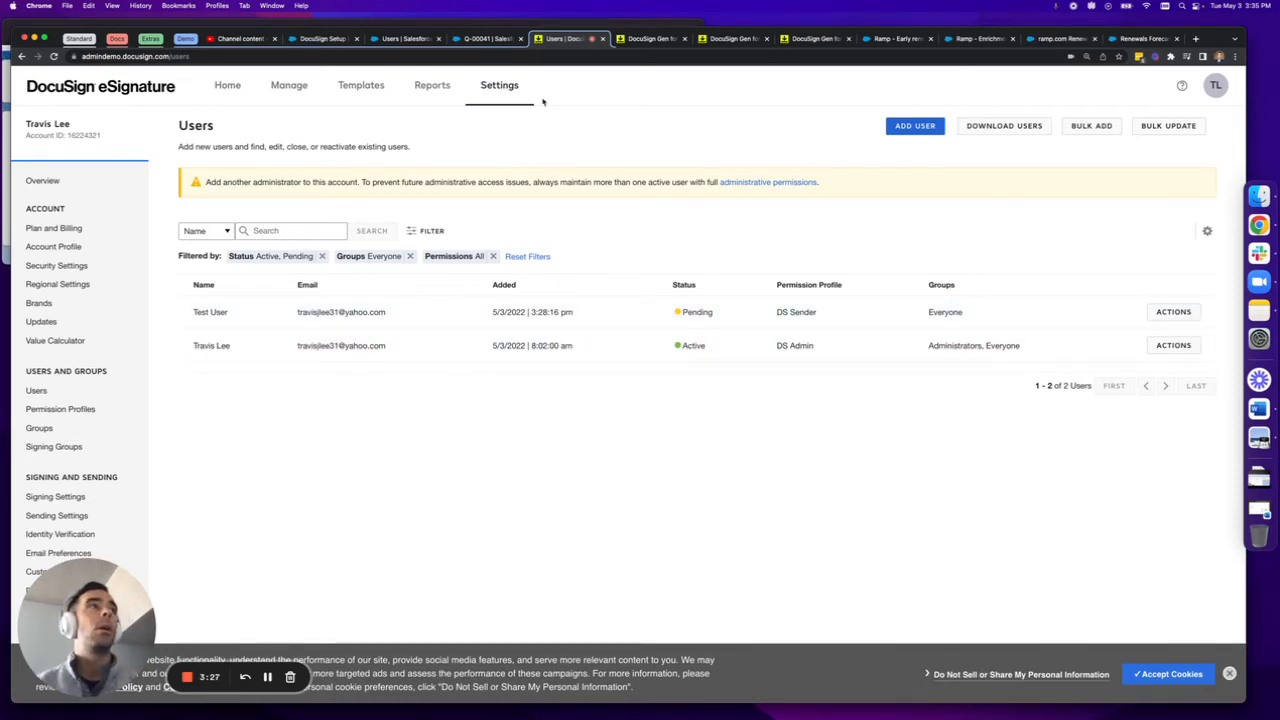
Log in to Salesforce as the test user from the user's Setup record and check which account is active
click(400, 40)
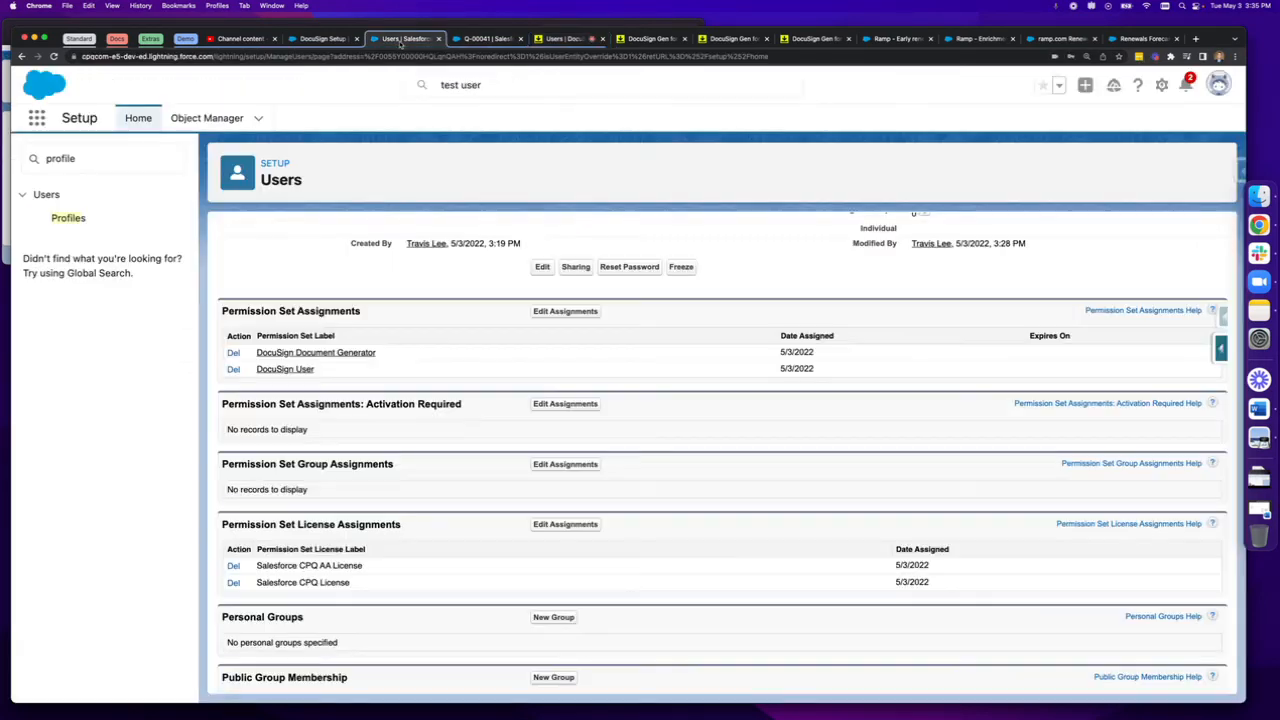
scroll(580, 308, up, 10)
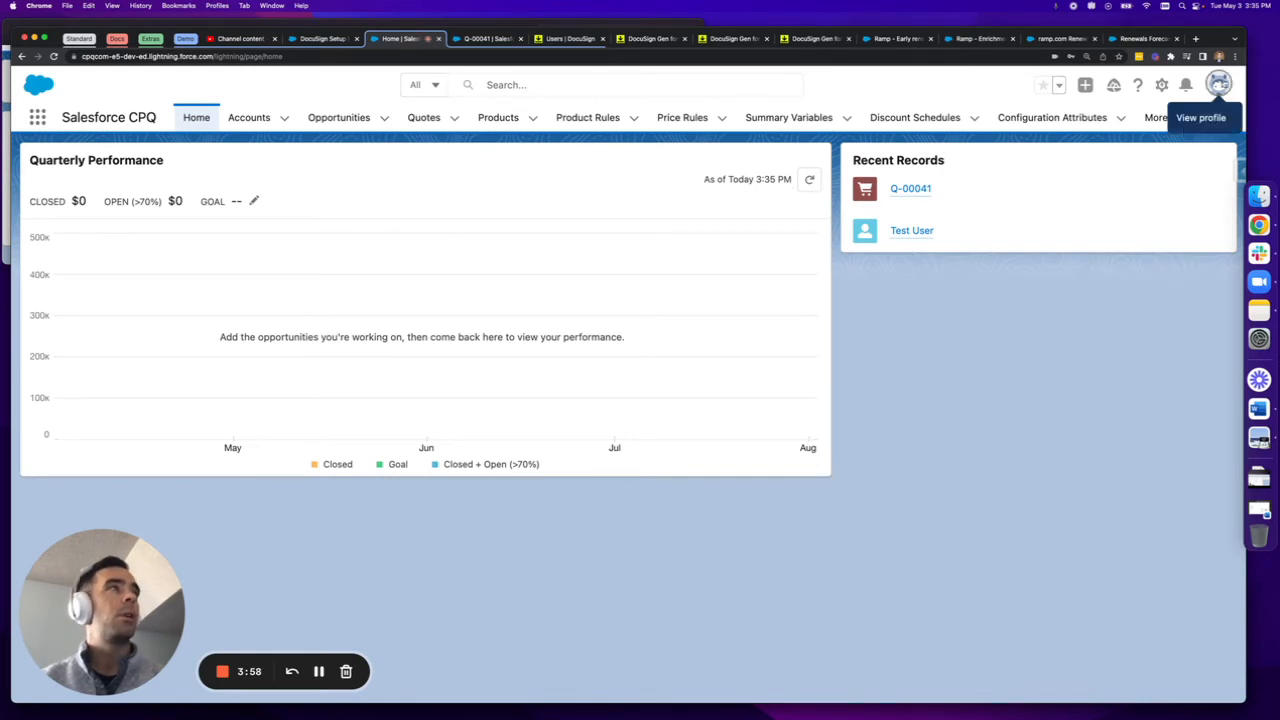
click(1219, 85)
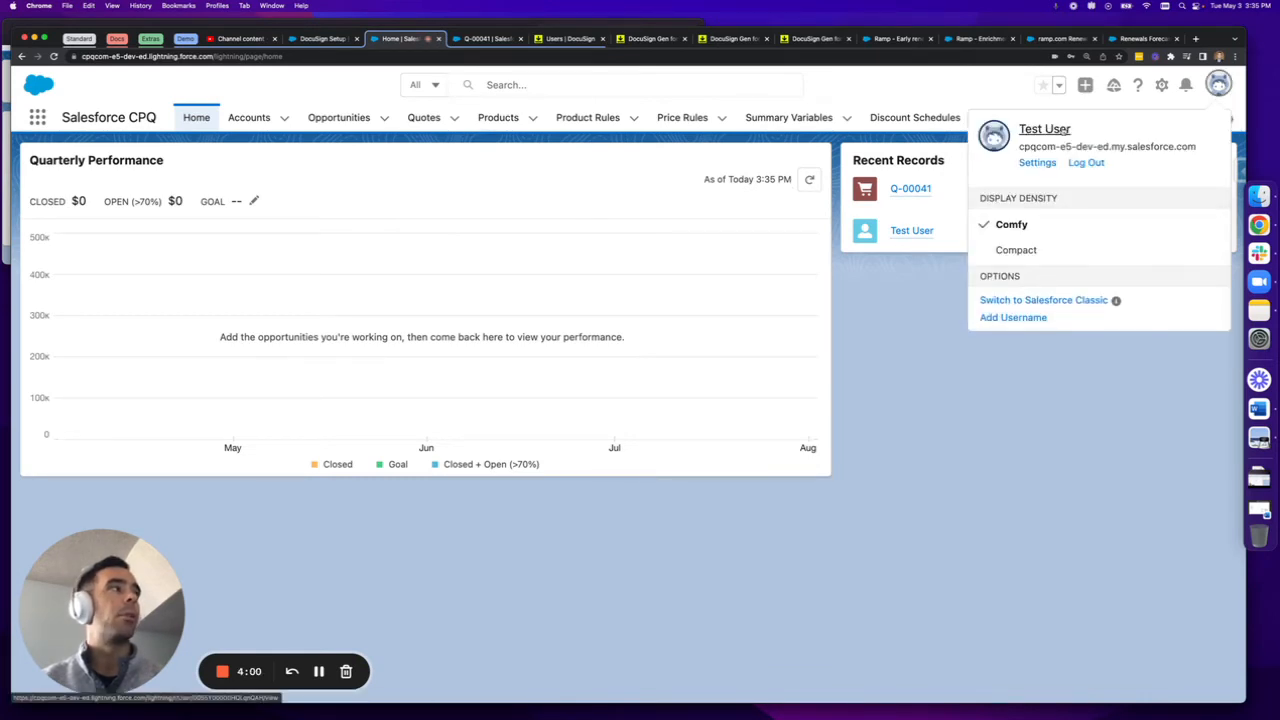
click(961, 382)
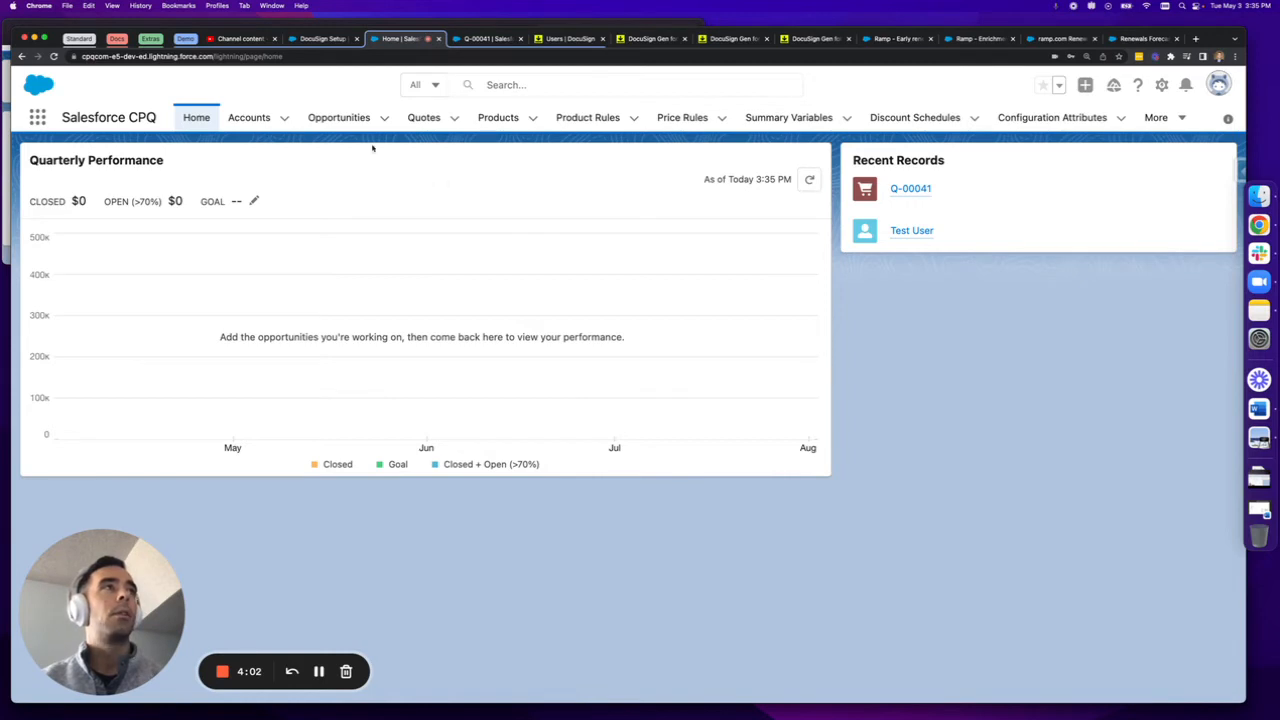
Reload the quote record as the test user and examine the details of its signed envelope under Docusign Status
click(485, 39)
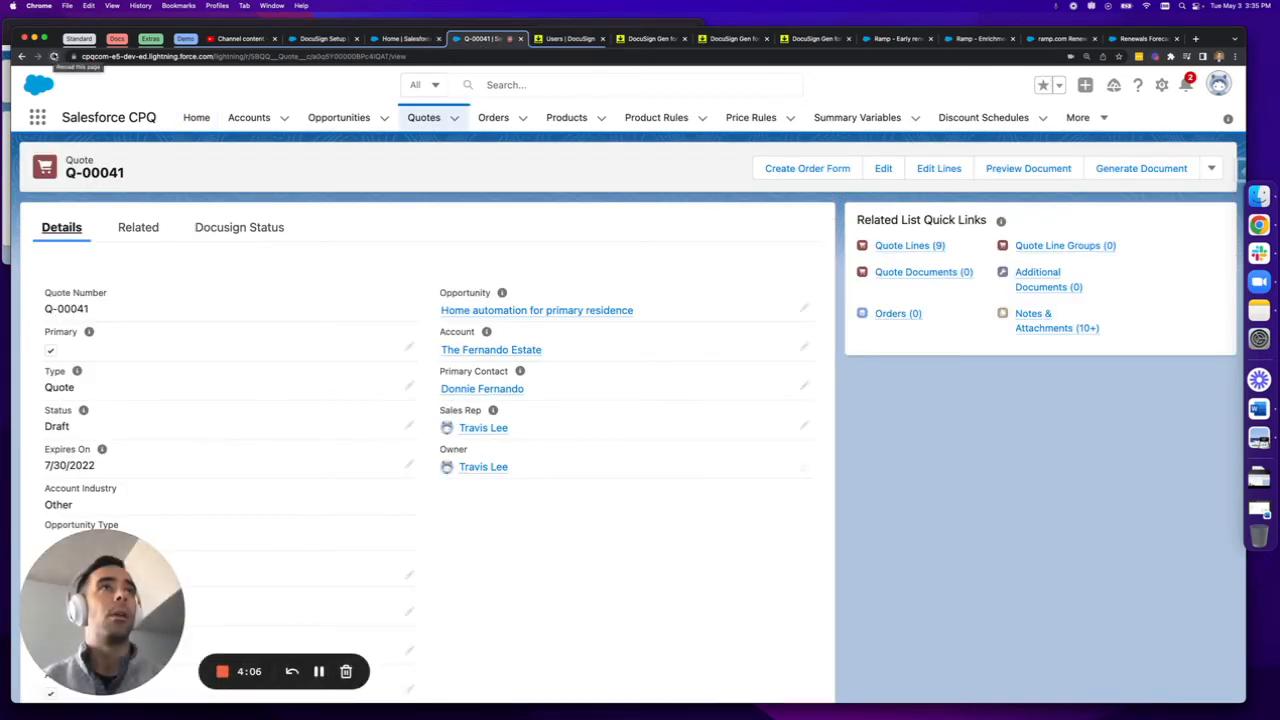
click(55, 57)
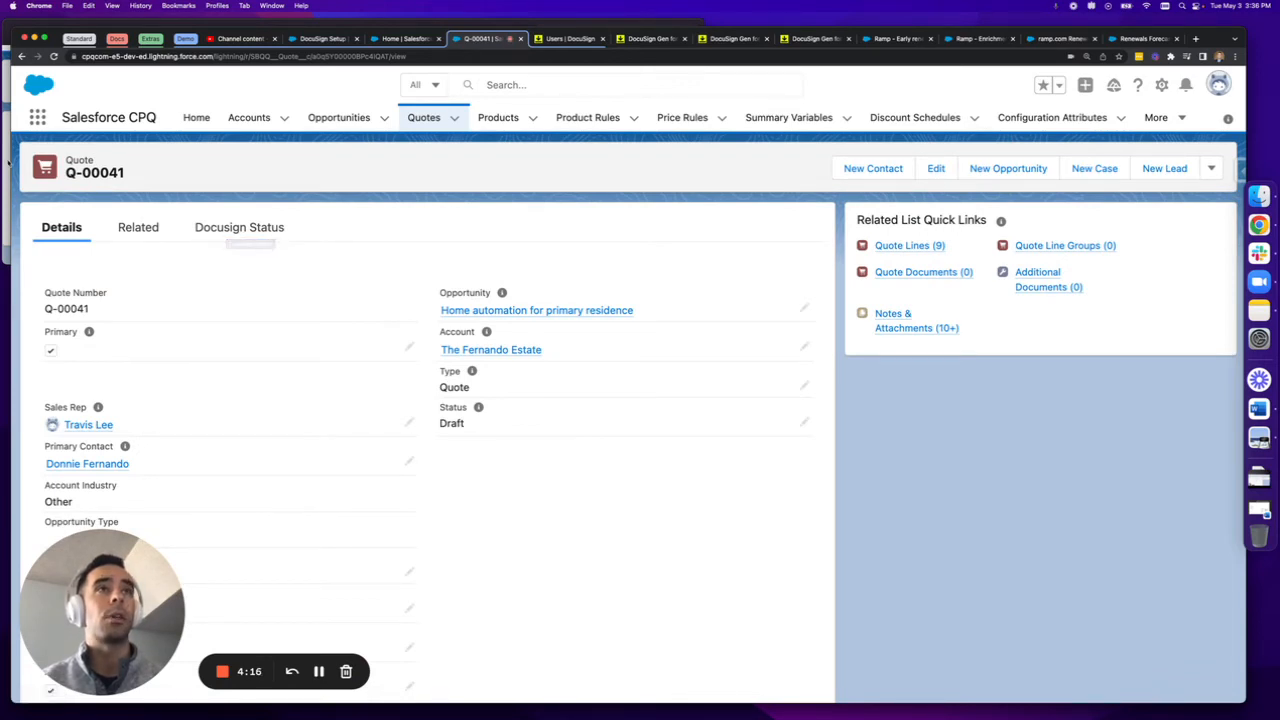
click(6, 214)
click(657, 484)
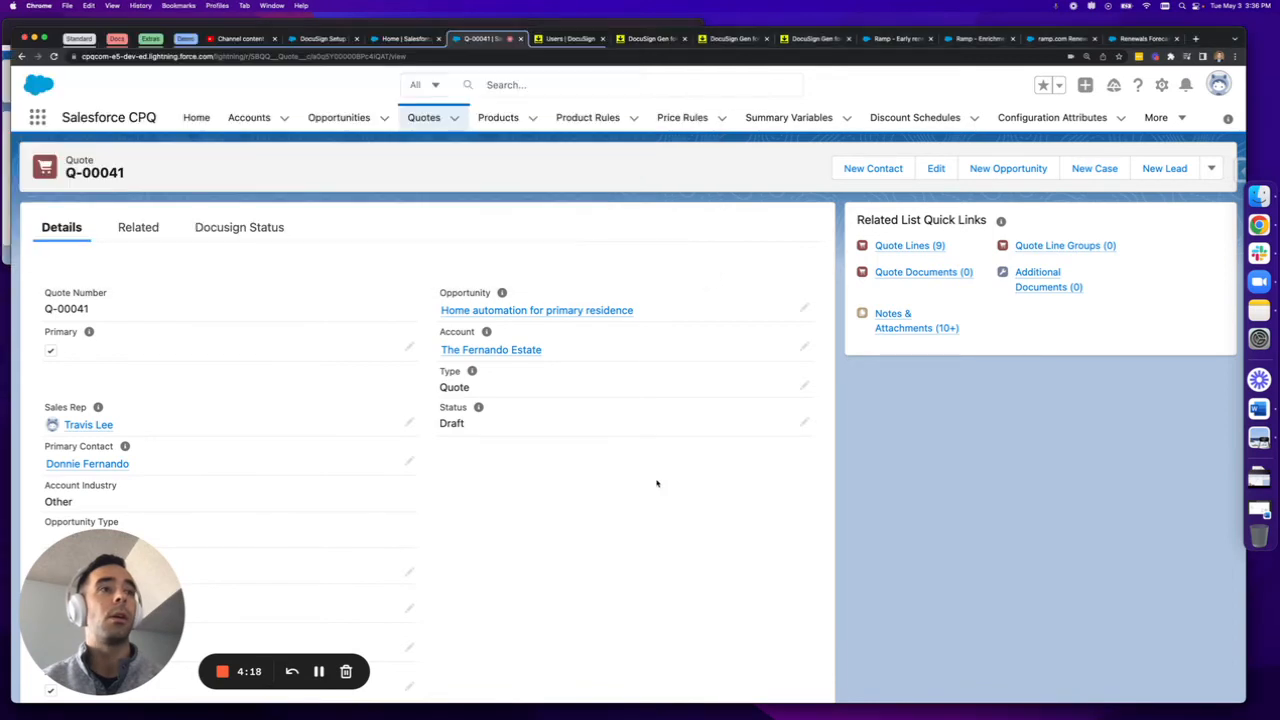
click(242, 243)
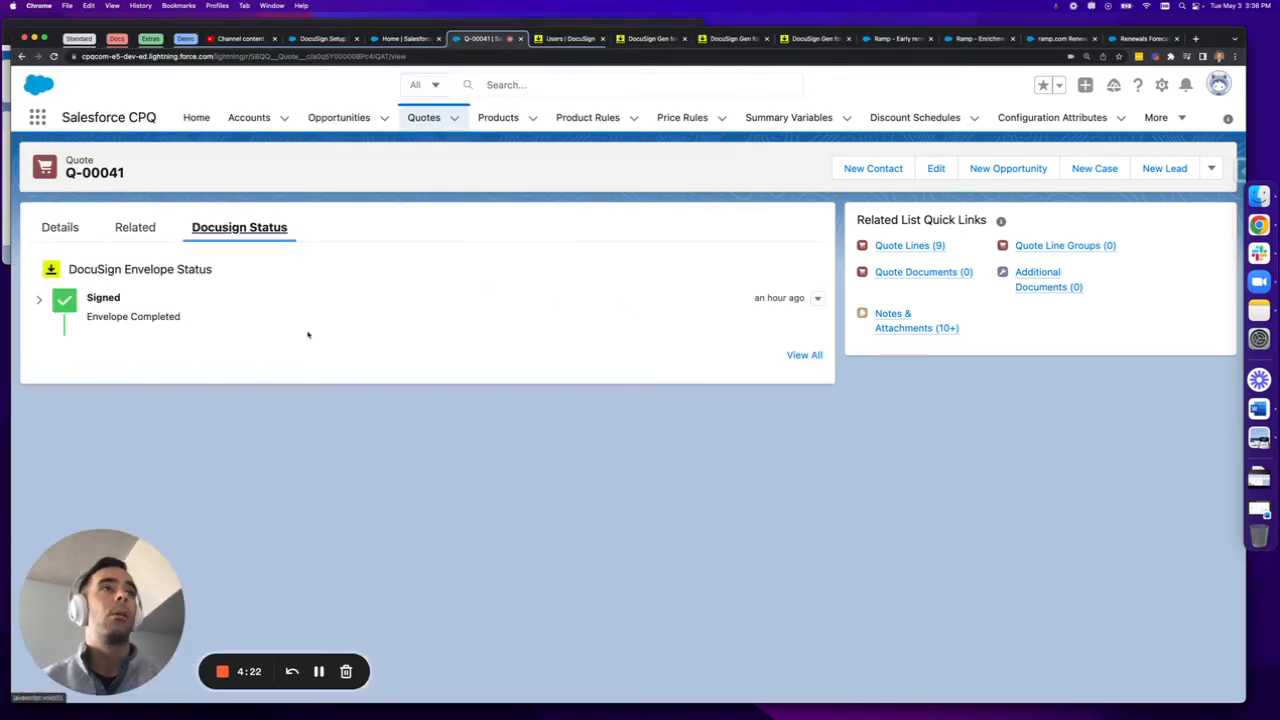
click(39, 300)
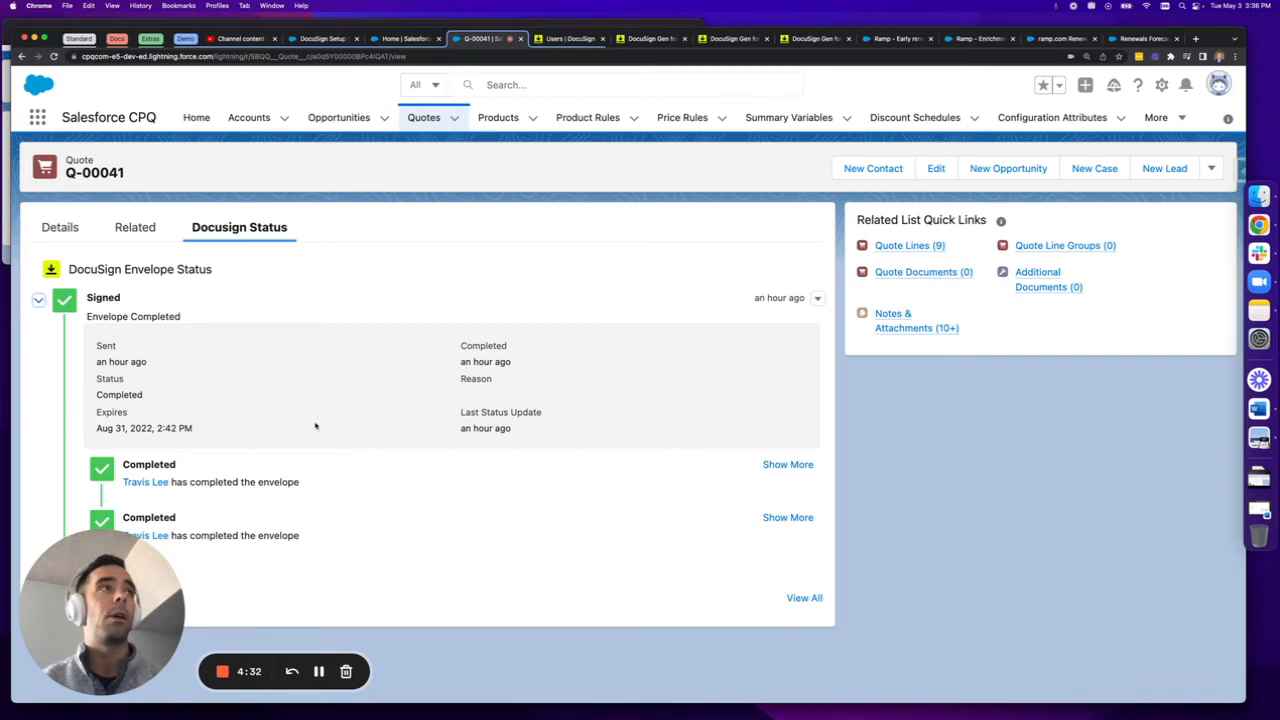
Run the Create Order Form action on the quote
click(1212, 168)
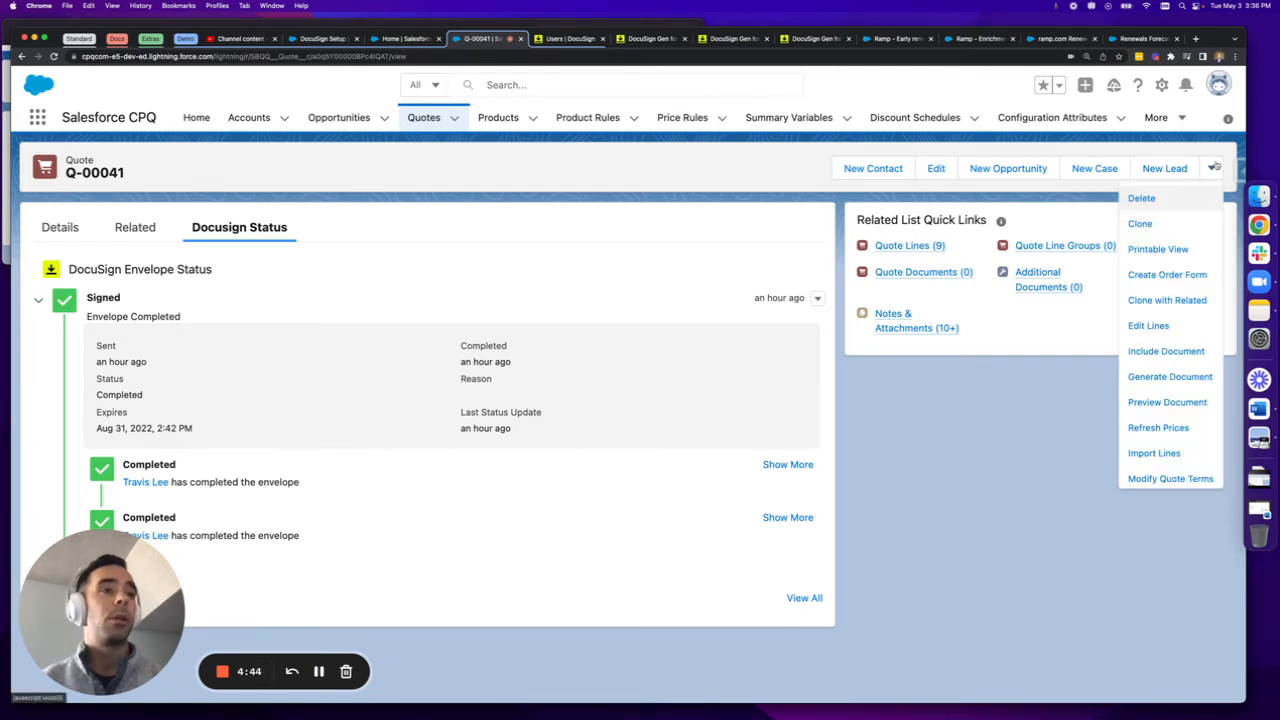
click(1167, 282)
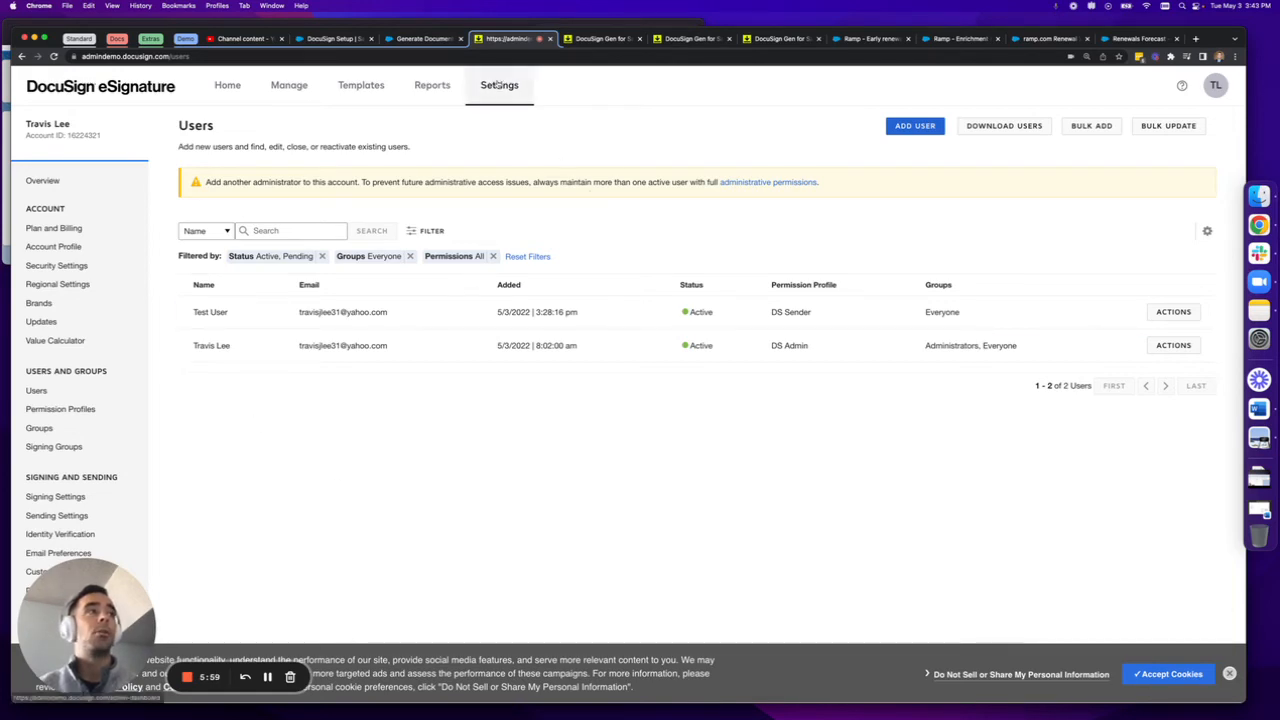
Open the DocuSign Apps Launcher configuration in the Connect integration settings of DocuSign eSignature
scroll(80, 400, down, 5)
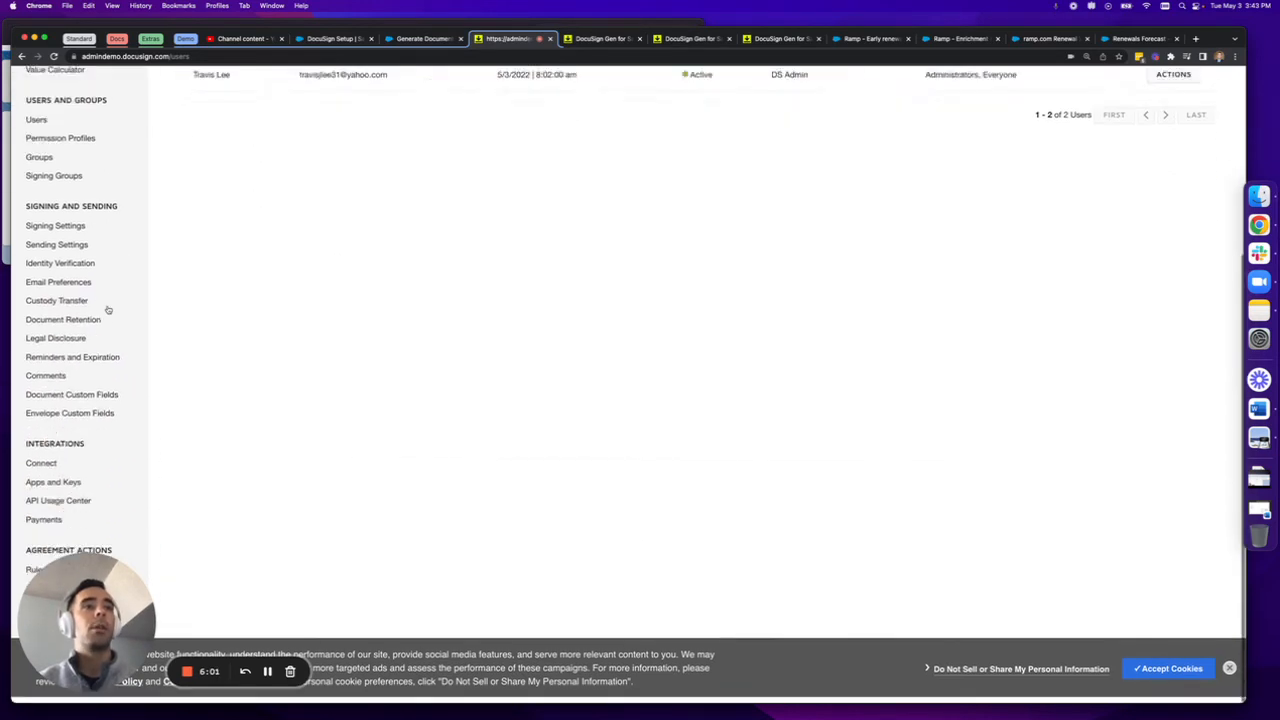
click(57, 470)
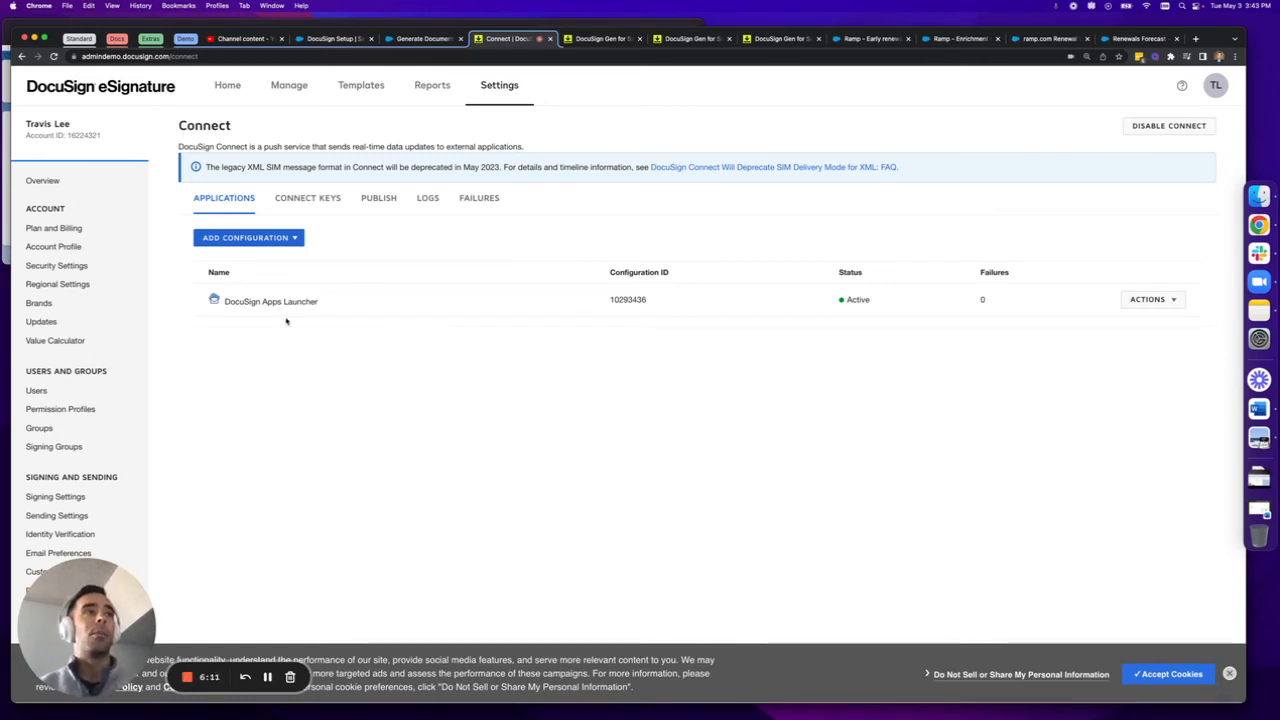
click(379, 303)
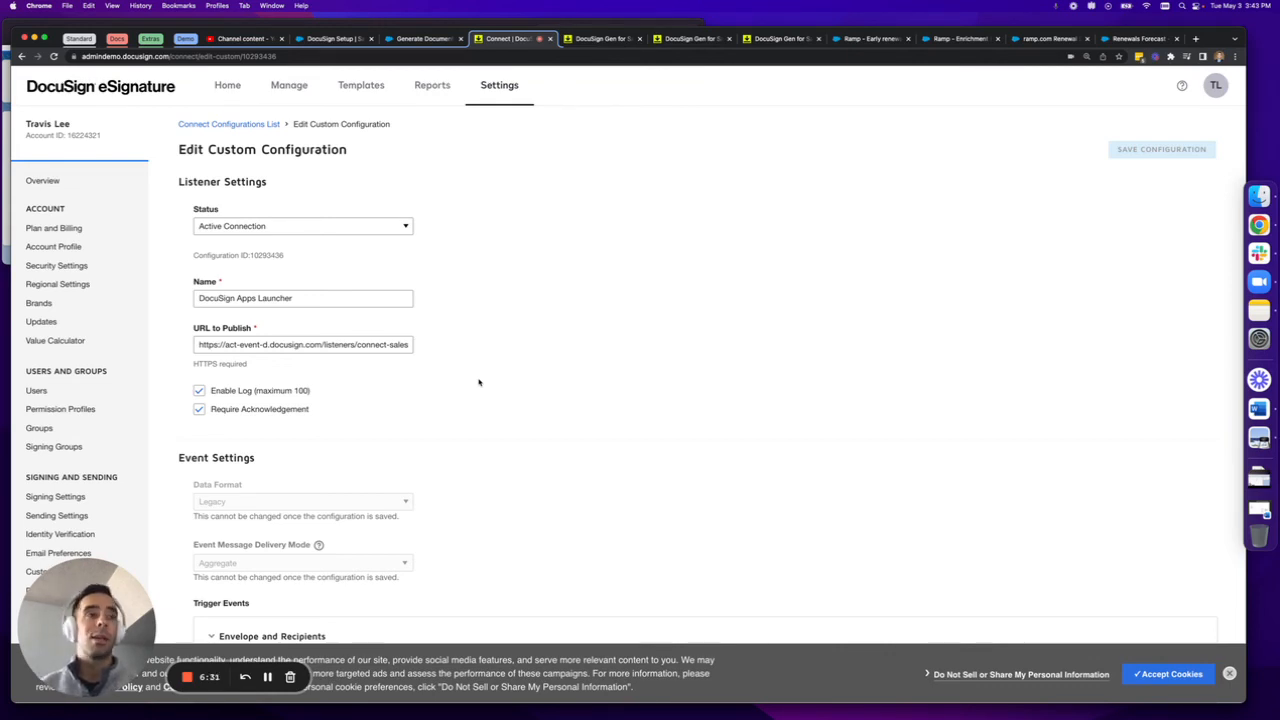
Restrict the configuration's Associated Users to selected users and include both listed users
scroll(478, 382, down, 10)
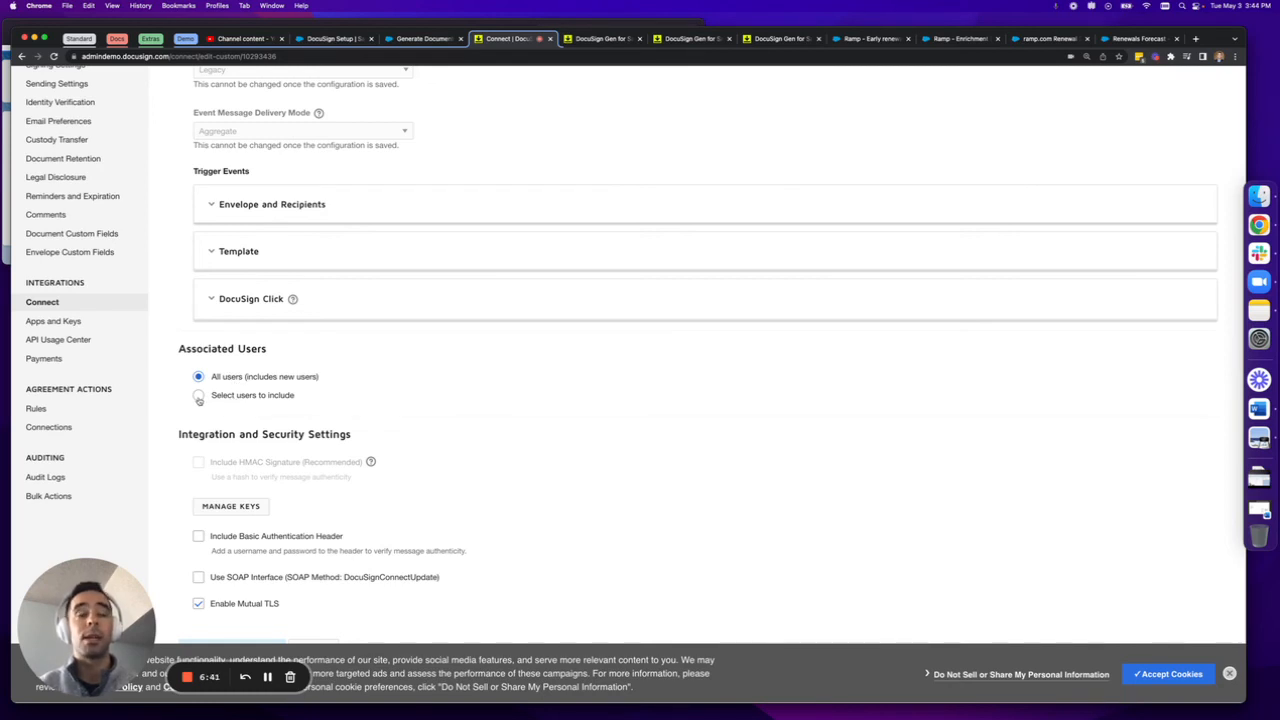
click(199, 396)
scroll(371, 440, down, 2)
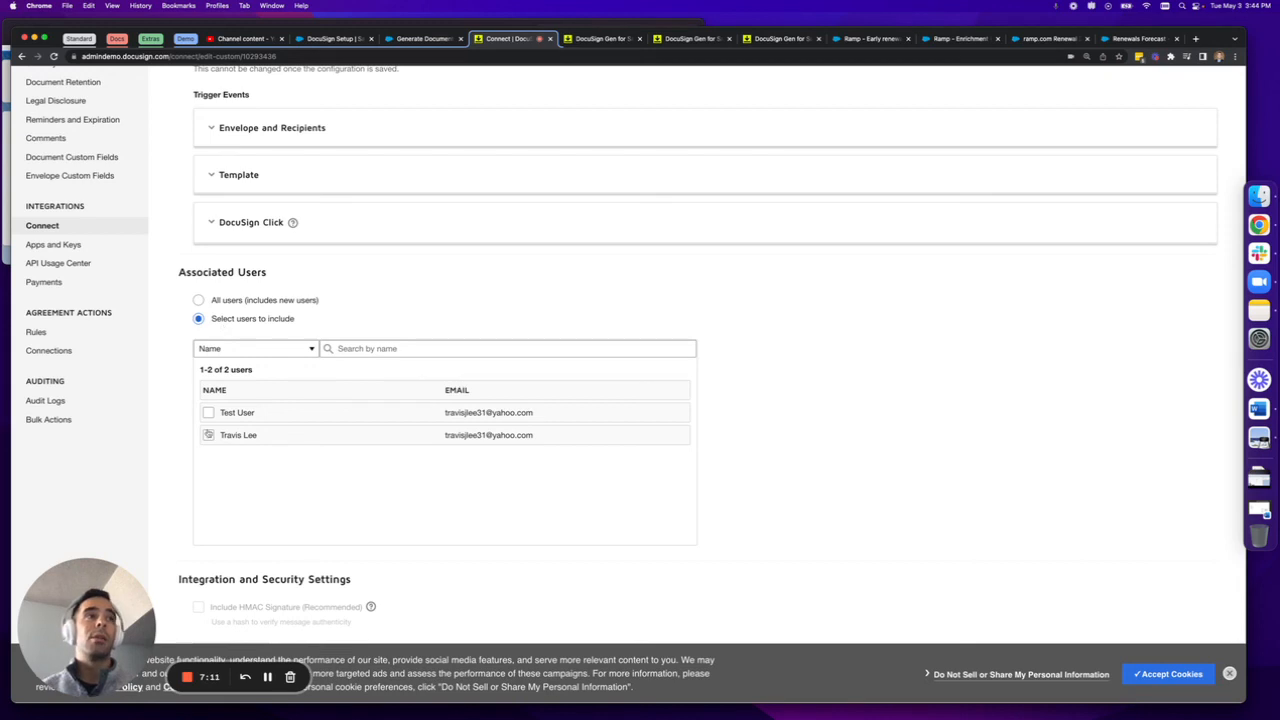
click(209, 413)
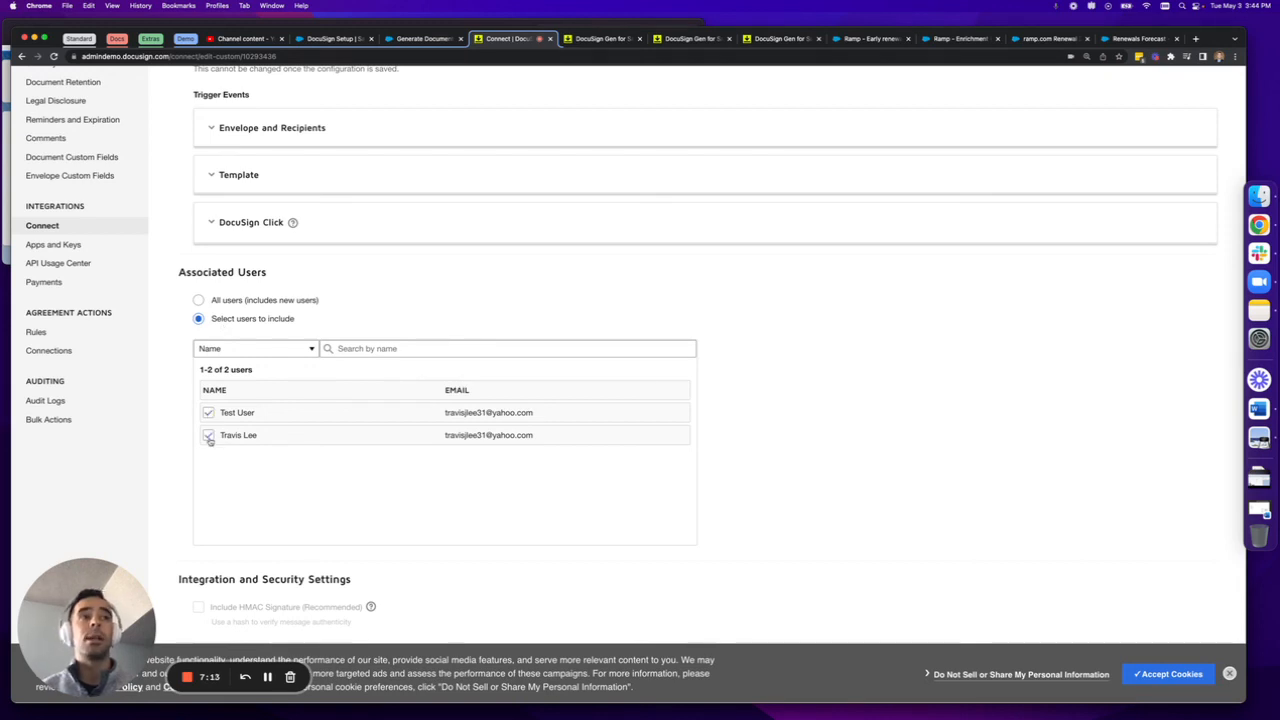
click(209, 437)
Dismiss the cookie notice and set Associated Users to All users (includes new users)
scroll(263, 490, down, 3)
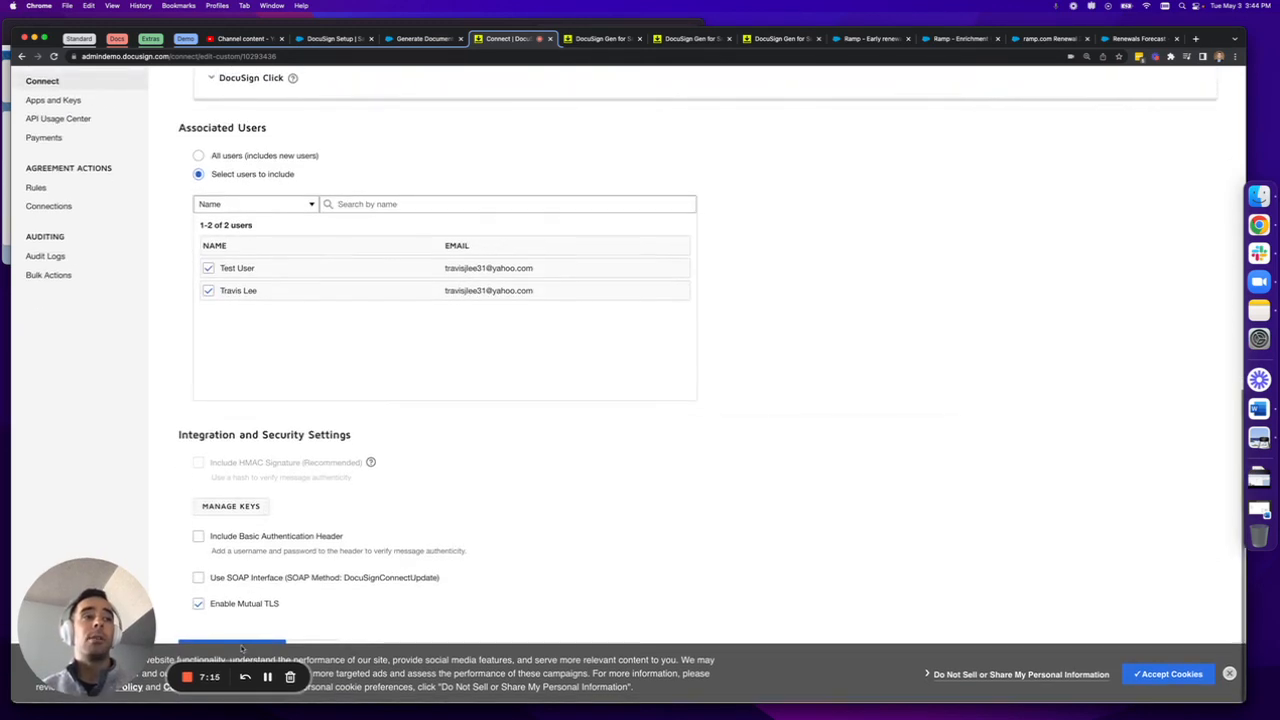
click(1230, 674)
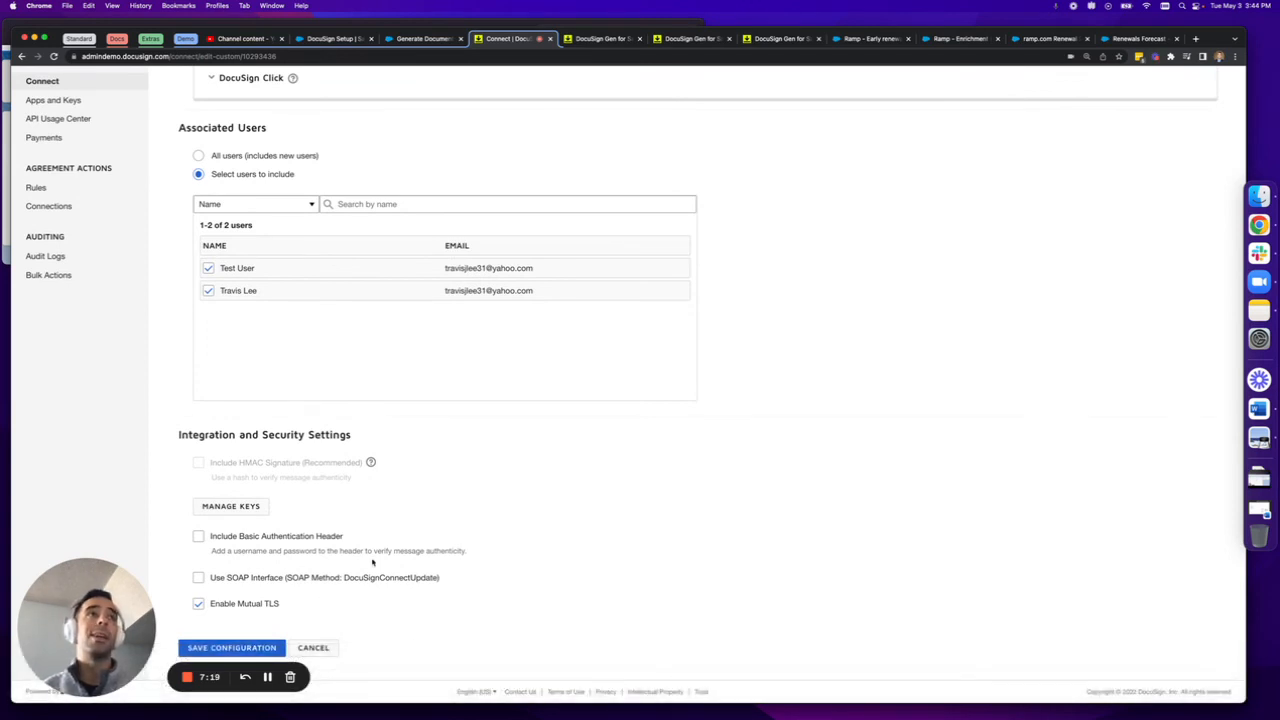
click(199, 157)
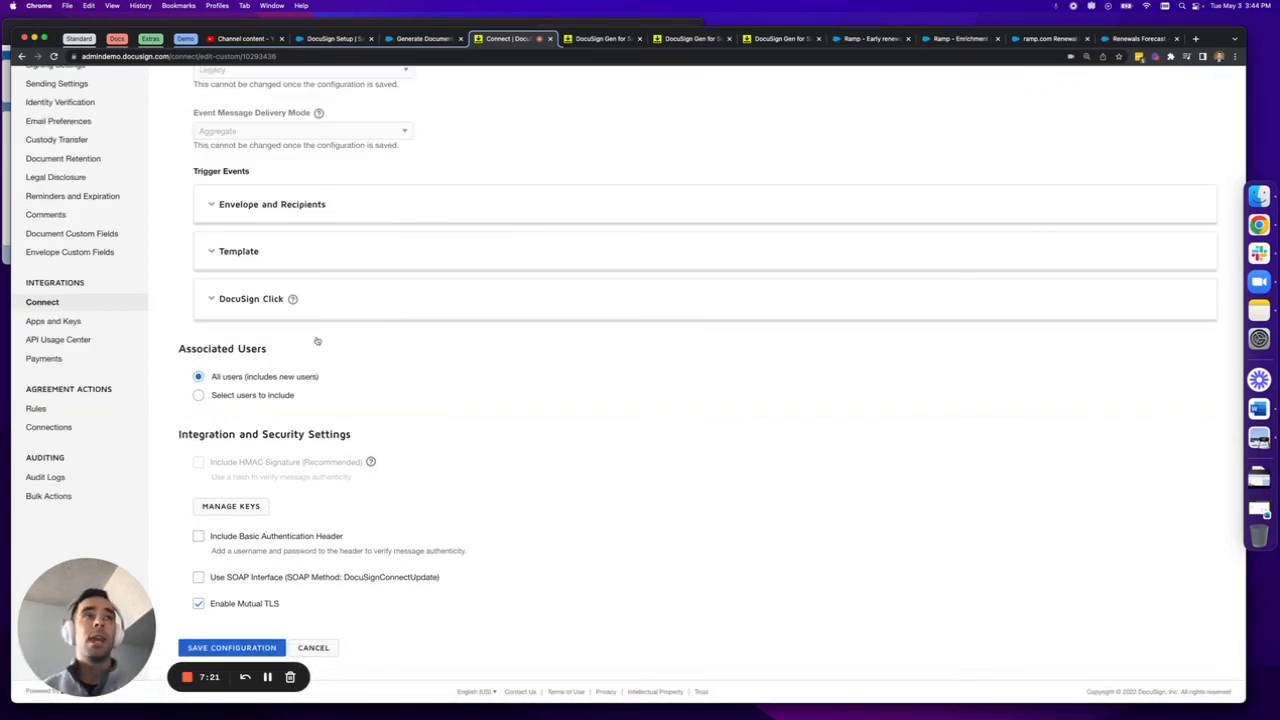
scroll(383, 450, up, 5)
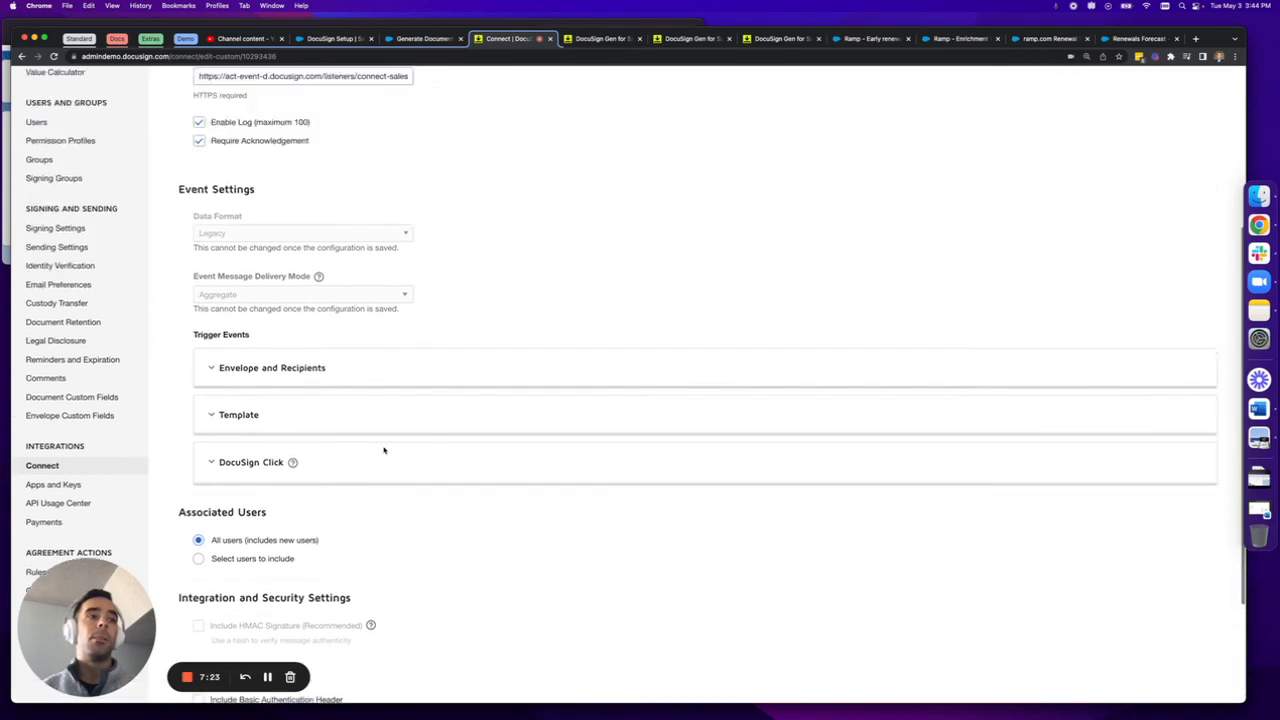